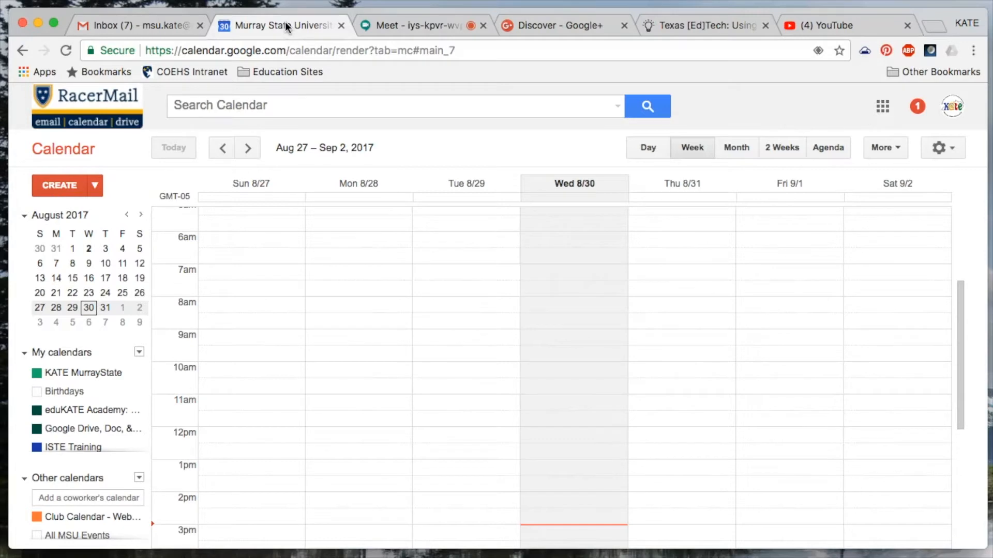
- Look at the list of Google apps from the Gmail inbox, and return to the open calendar
click(157, 26)
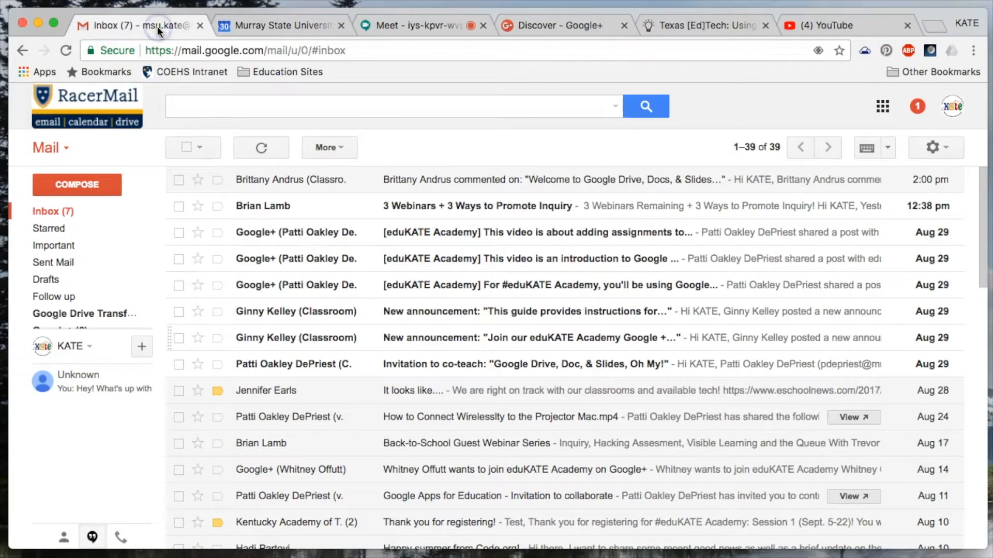
click(883, 109)
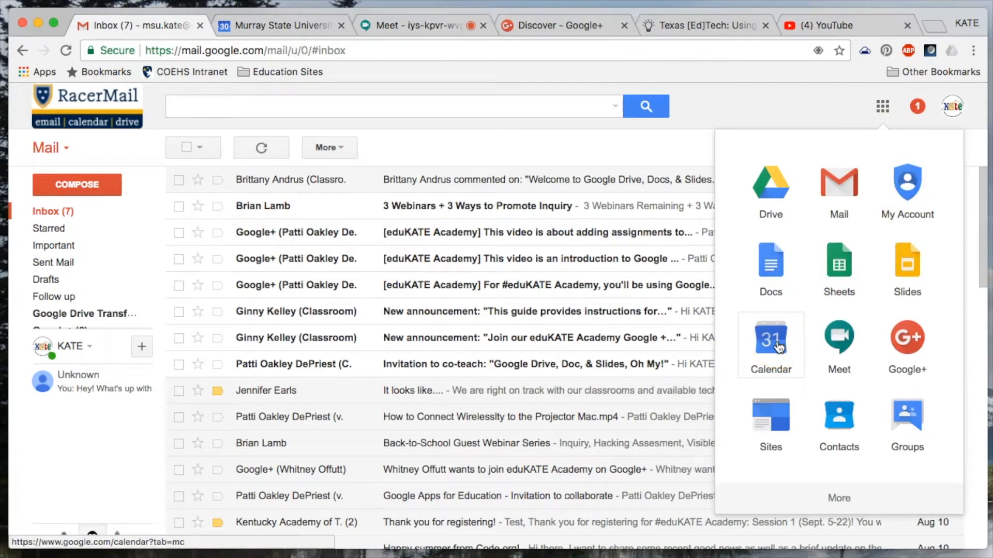
click(770, 97)
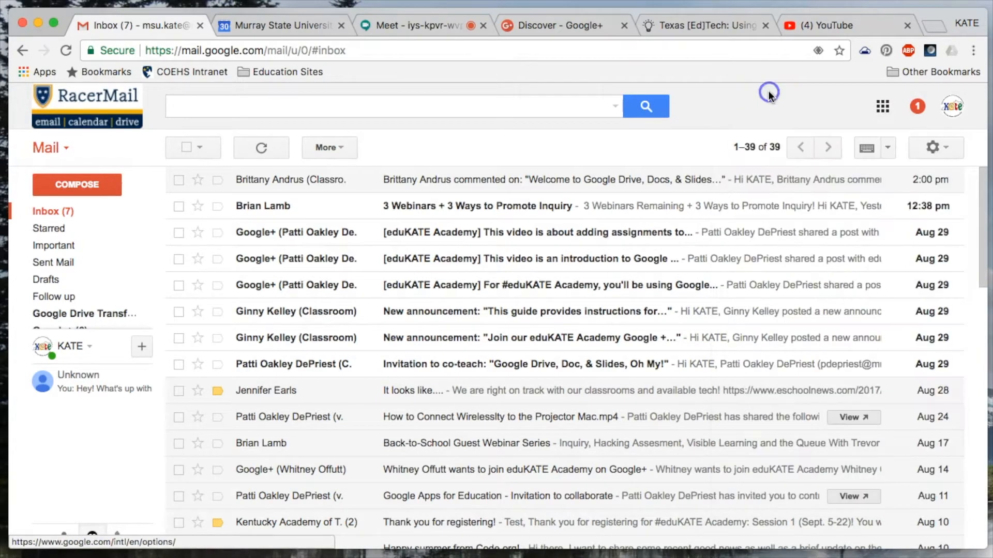
click(283, 23)
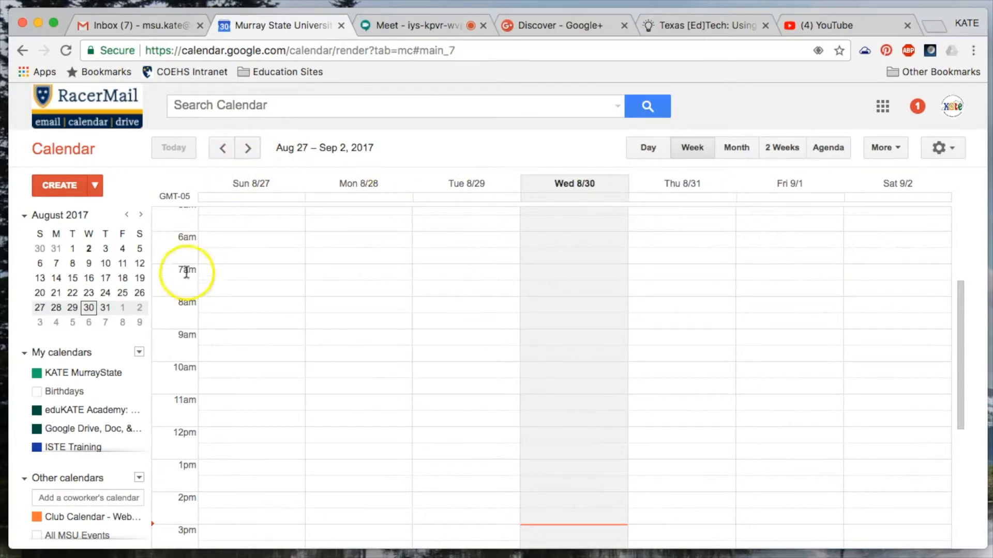
- Move the calendar's week view forward to the week of September 7, 2017
click(248, 148)
click(248, 148)
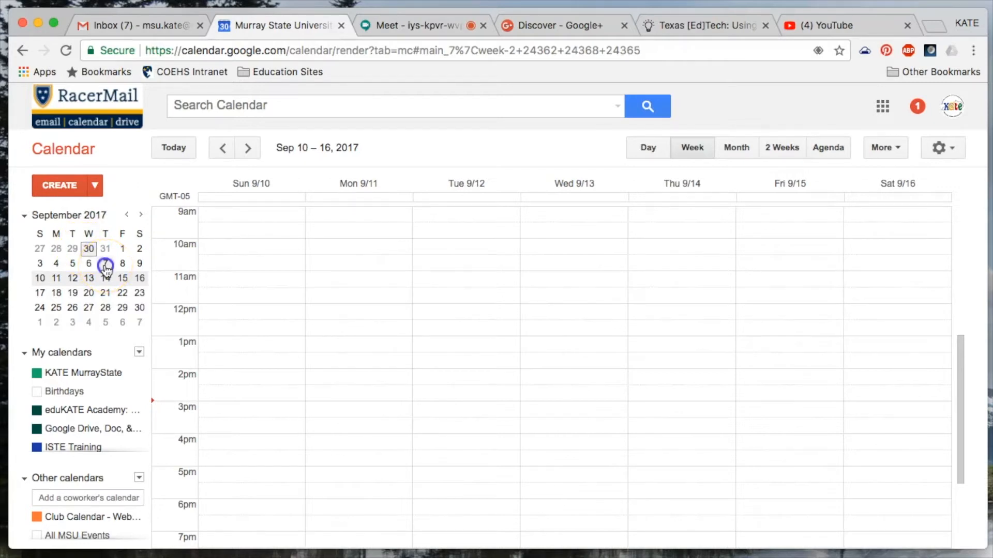
click(105, 263)
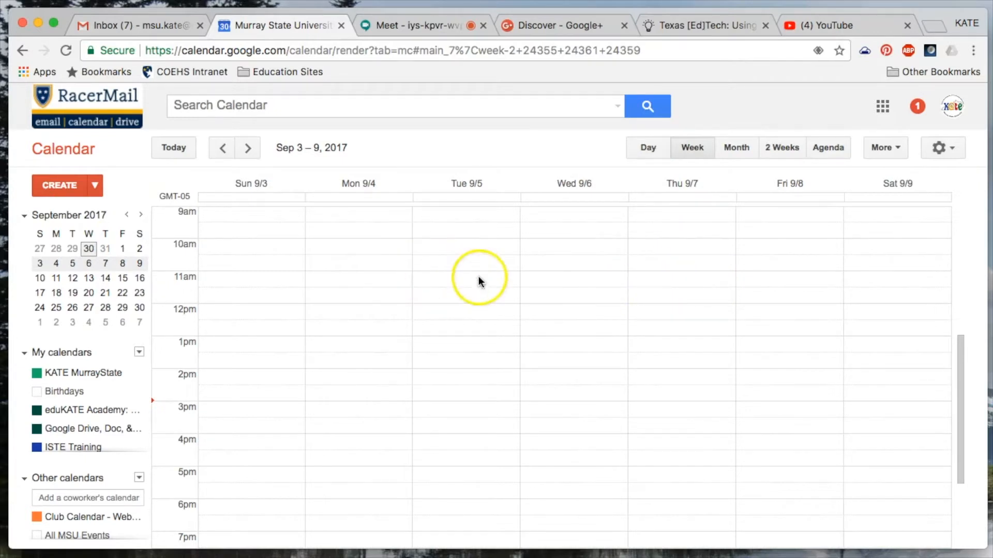
- Create a "Teach Class" event on Thursday, September 7, from 10am to 11am
click(674, 249)
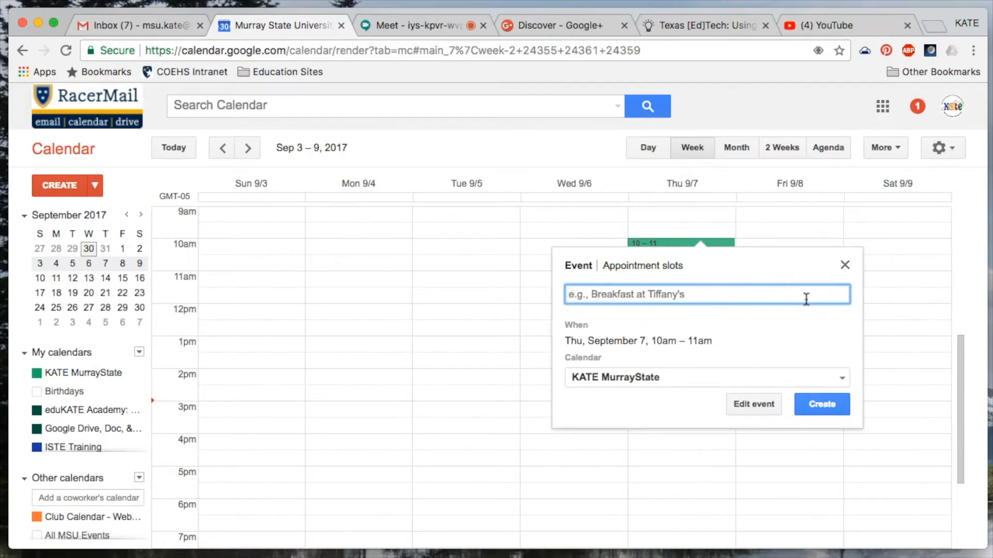
text(Teach Class)
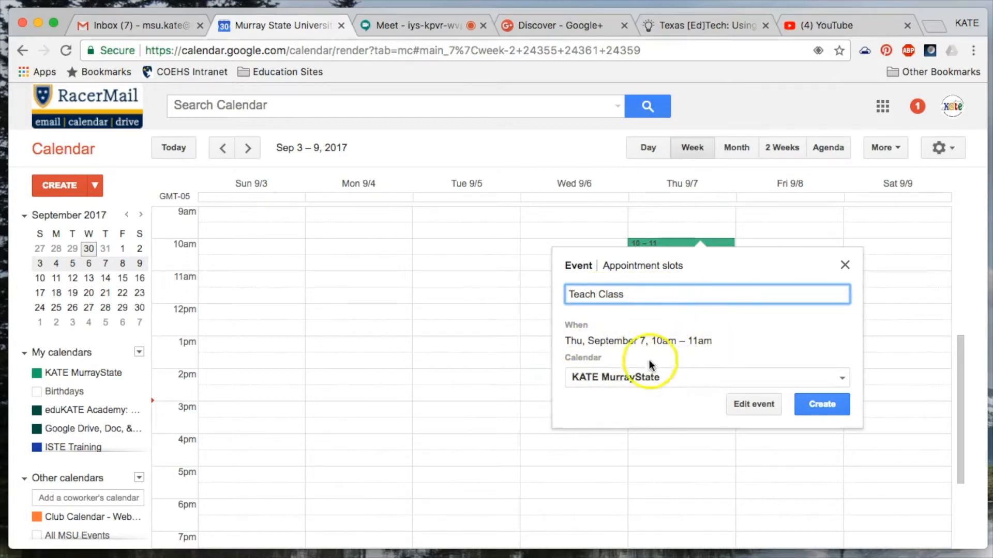
click(815, 404)
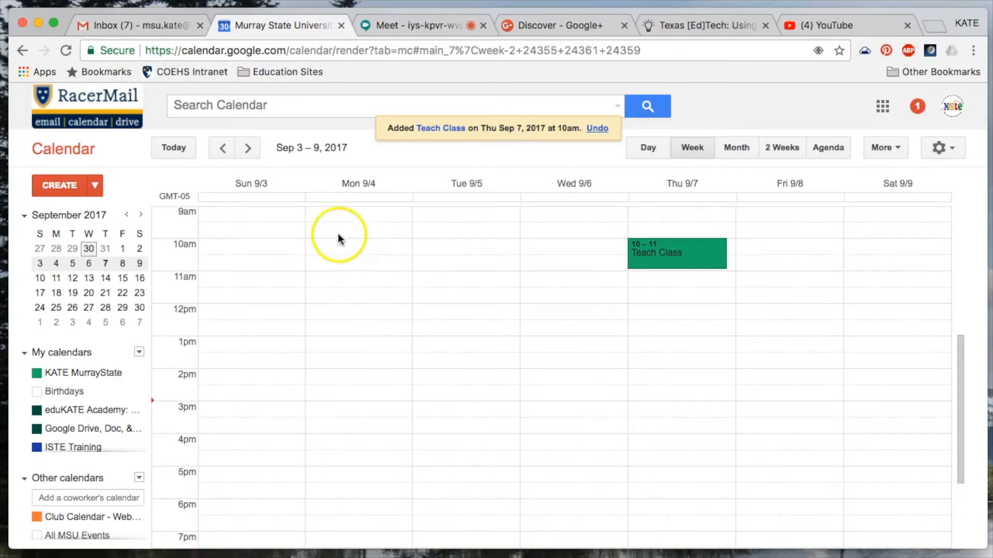
- Start a detailed event for Monday, September 4, 10:30am to 11:30am, and title it "Labor Day Picnic"
click(339, 262)
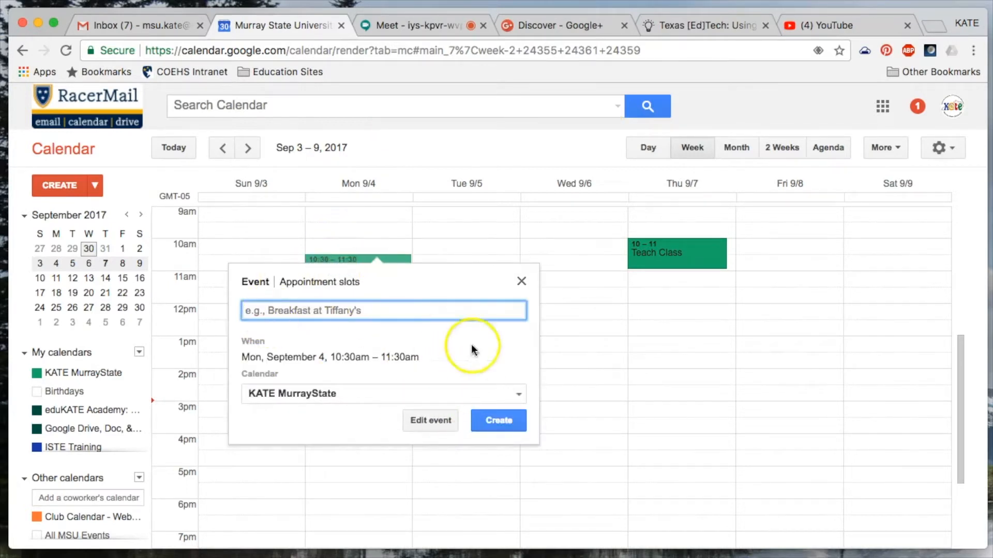
click(418, 421)
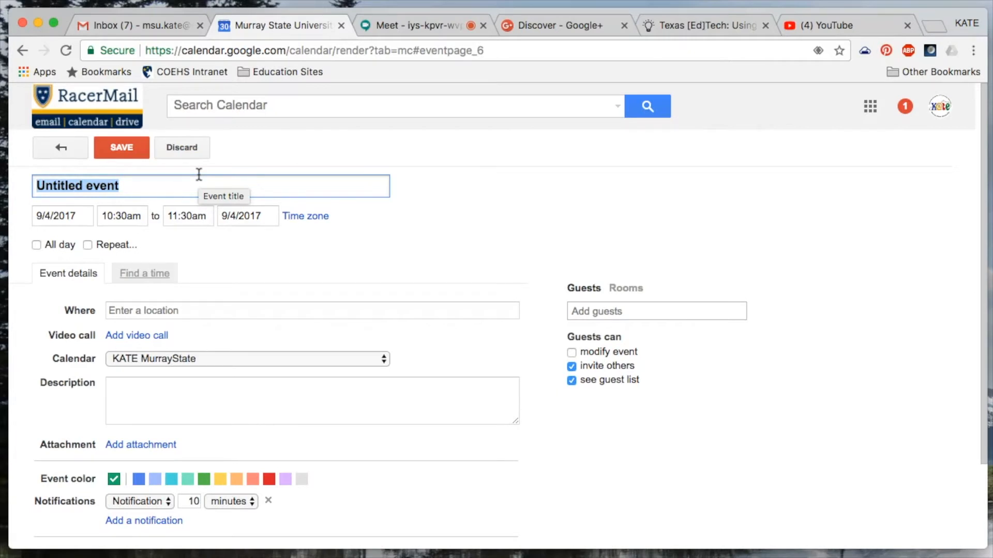
text(Lab)
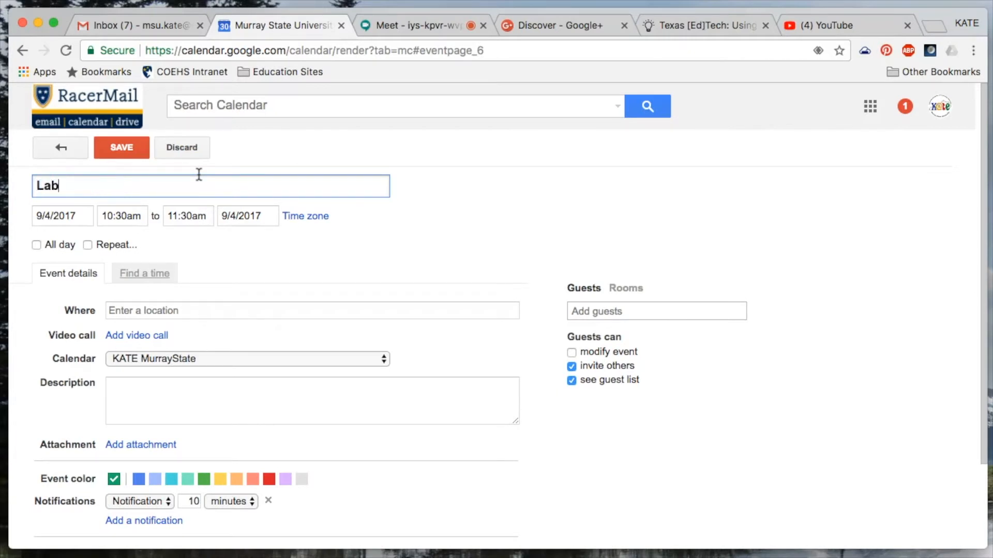
text(or Day Picnic)
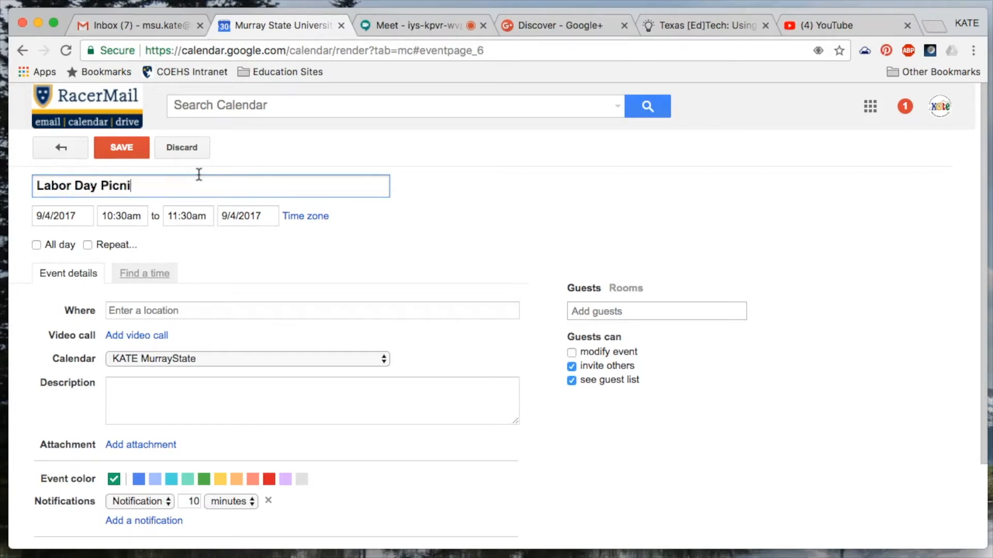
click(188, 188)
click(138, 221)
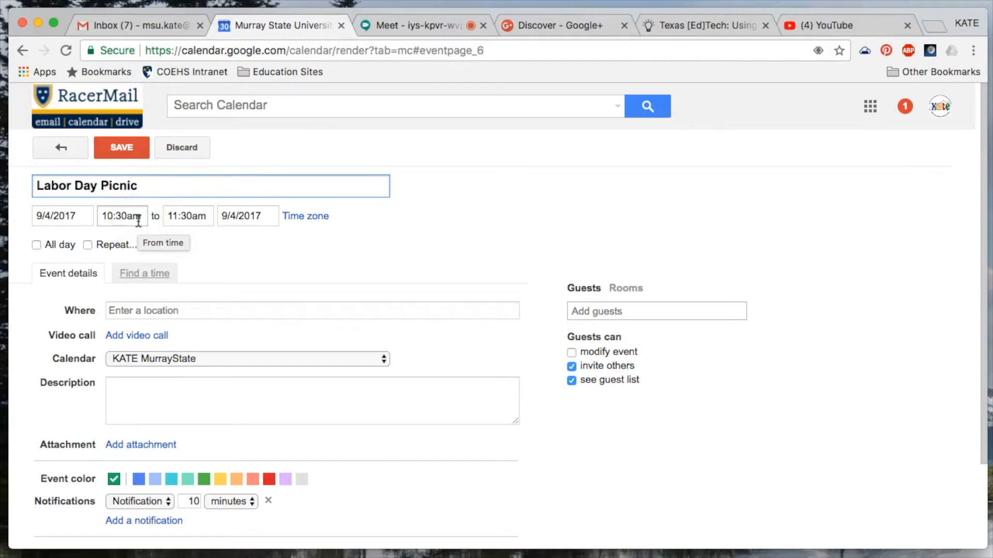
- Try the all-day option on the picnic event, check the available calendars and notification units, and turn all-day off again
click(36, 245)
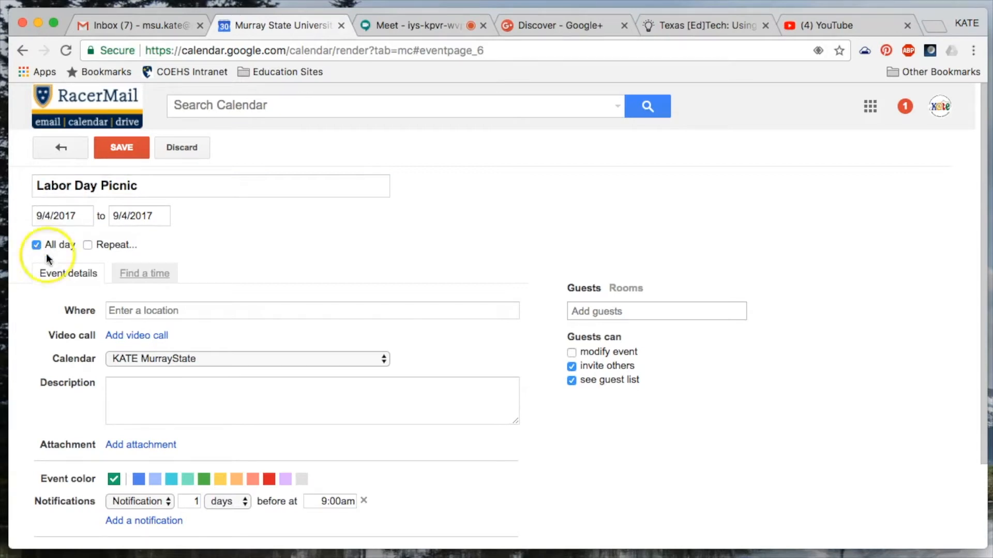
click(203, 309)
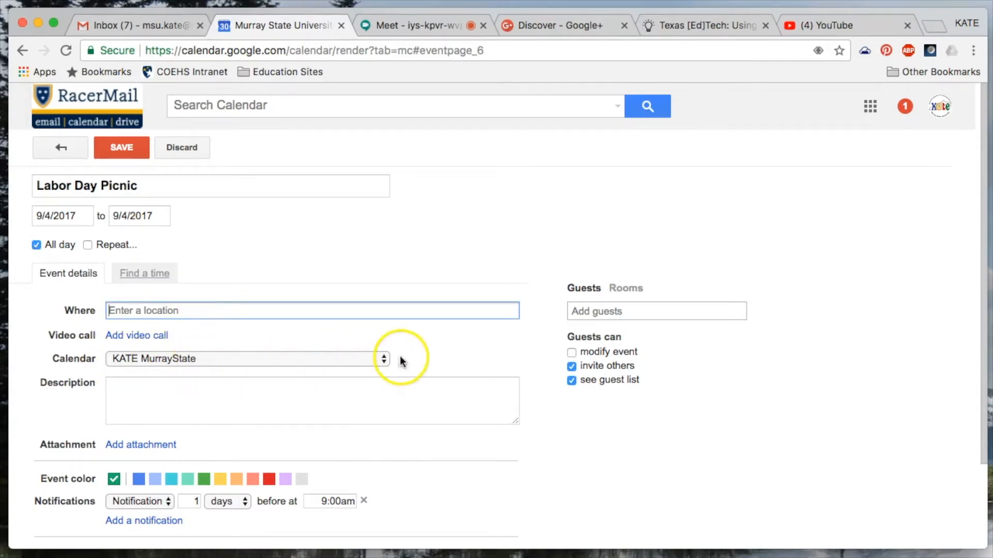
click(382, 358)
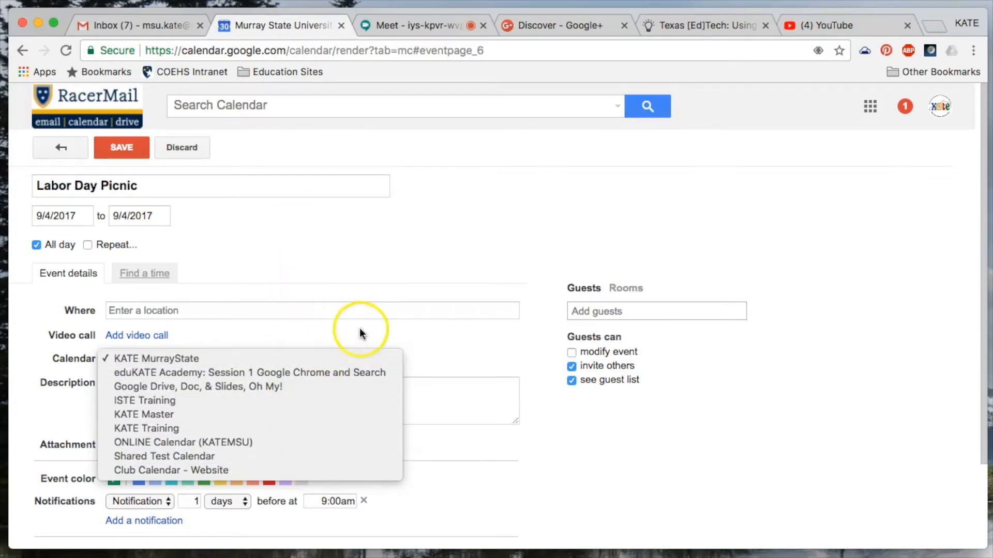
click(308, 307)
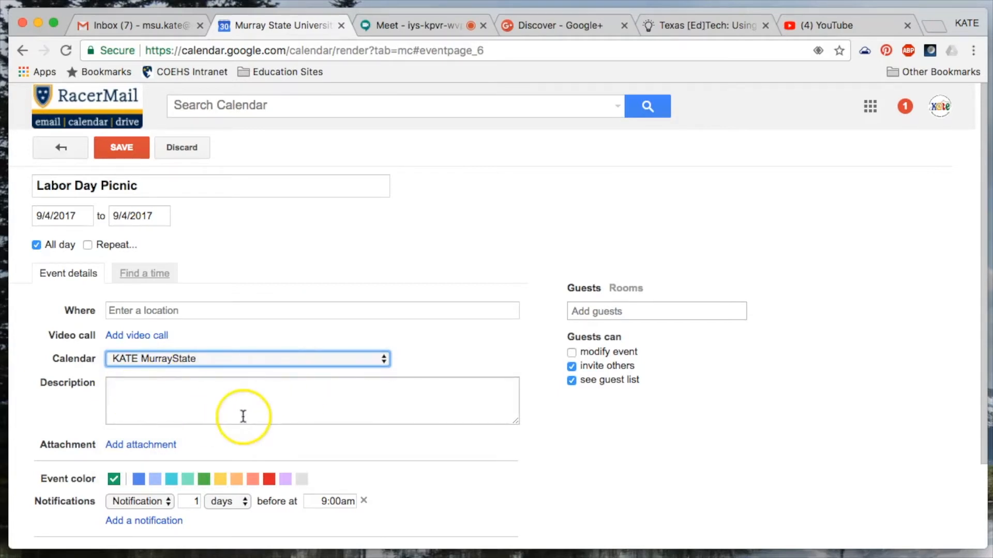
scroll(467, 377, down, 2)
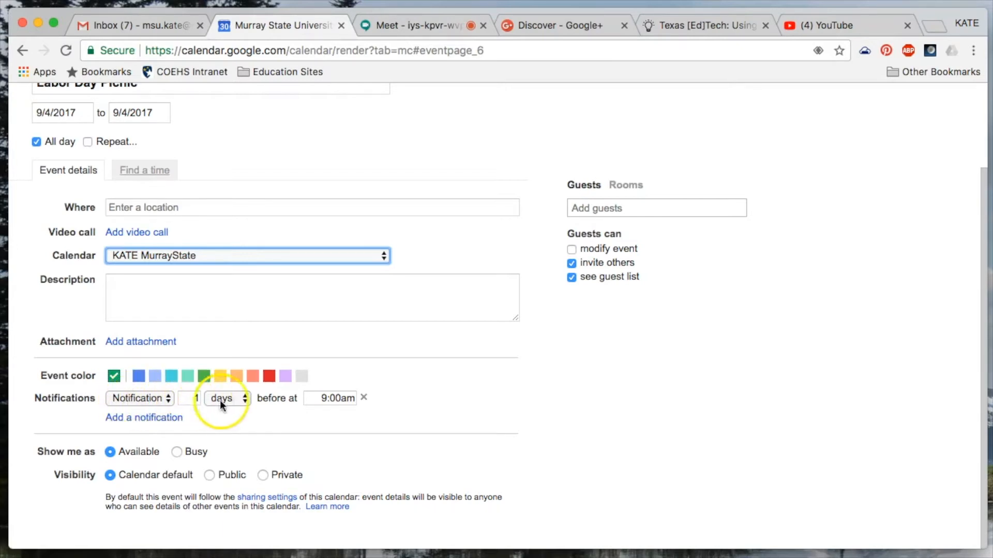
click(244, 401)
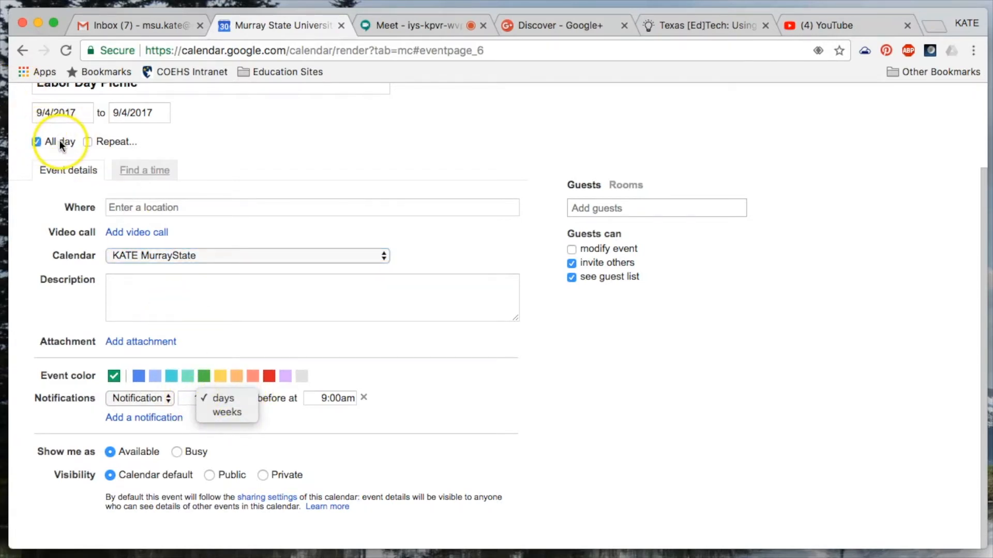
click(39, 140)
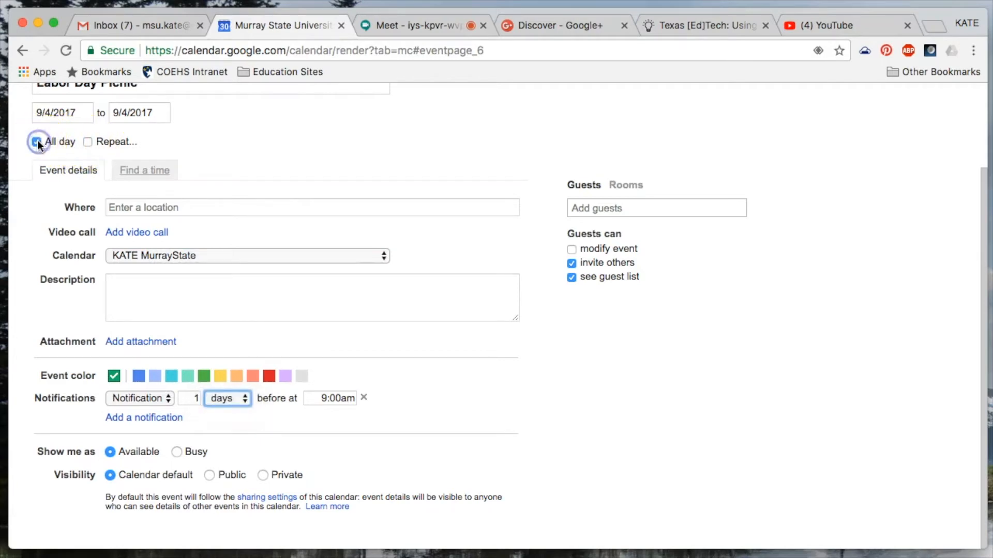
click(38, 141)
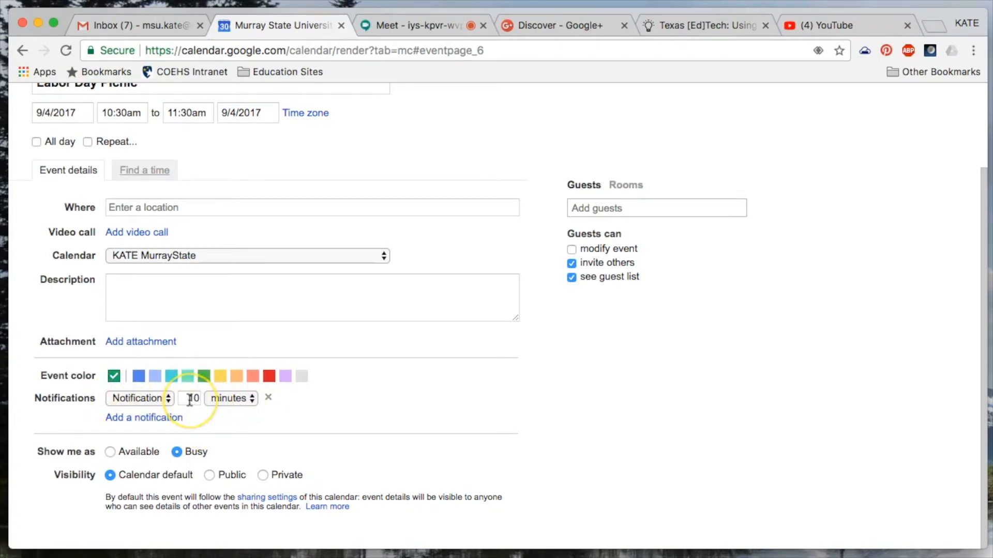
- Check the notification time units and add a second notification set to 2 days before the picnic
click(253, 398)
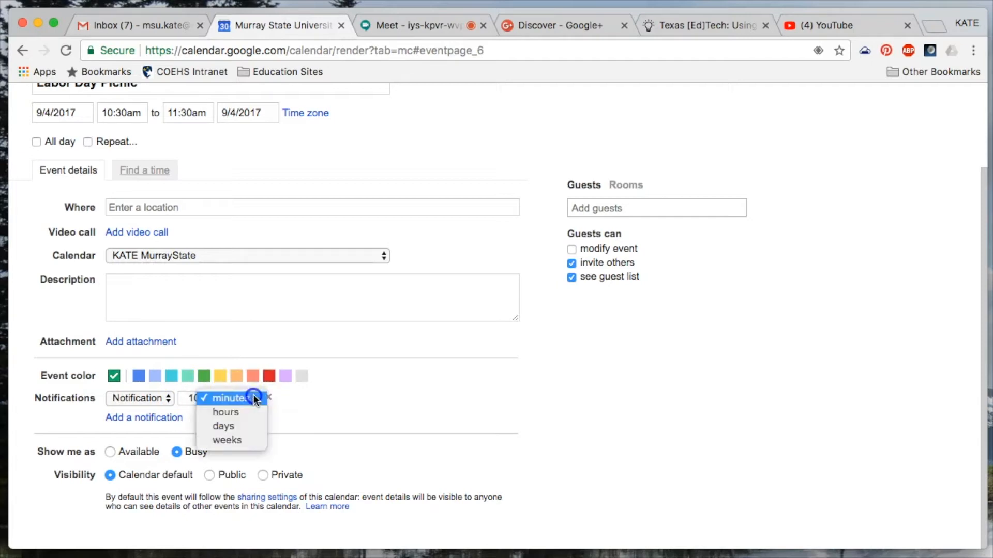
click(320, 403)
click(138, 419)
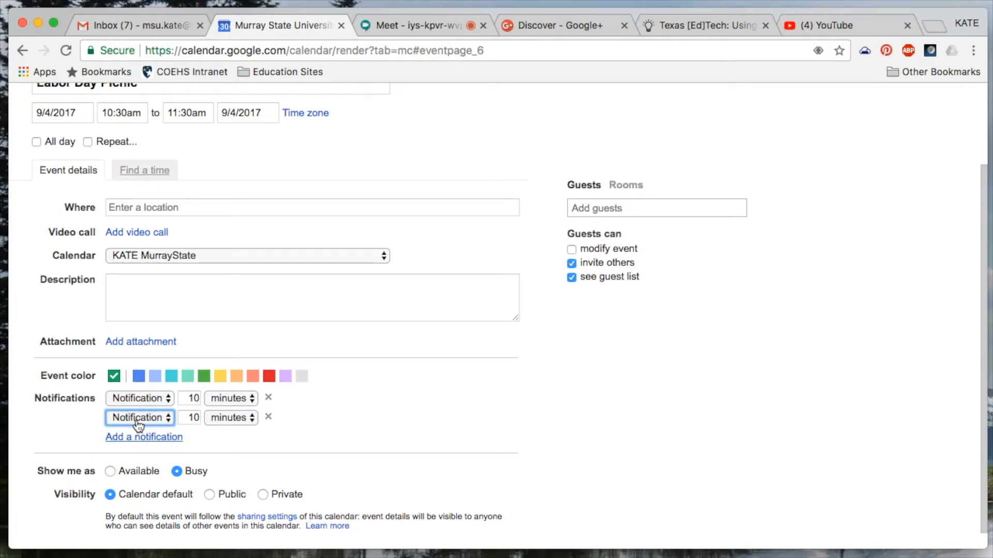
scroll(139, 425, down, 1)
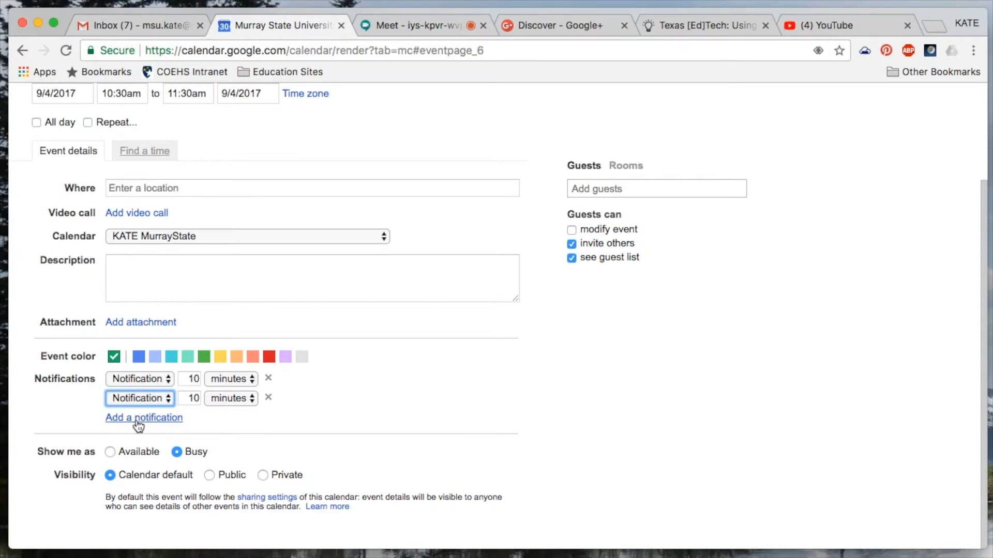
click(189, 398)
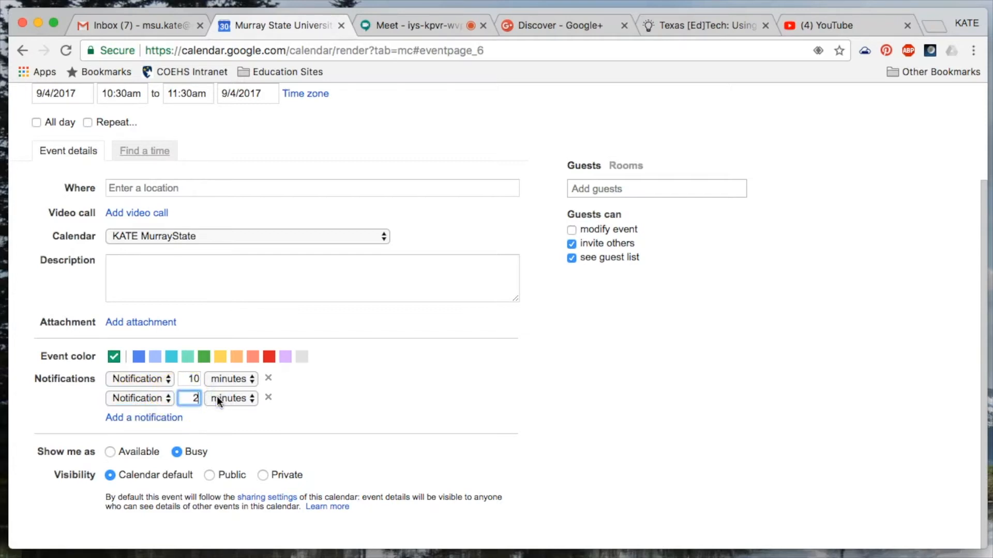
click(247, 400)
click(233, 424)
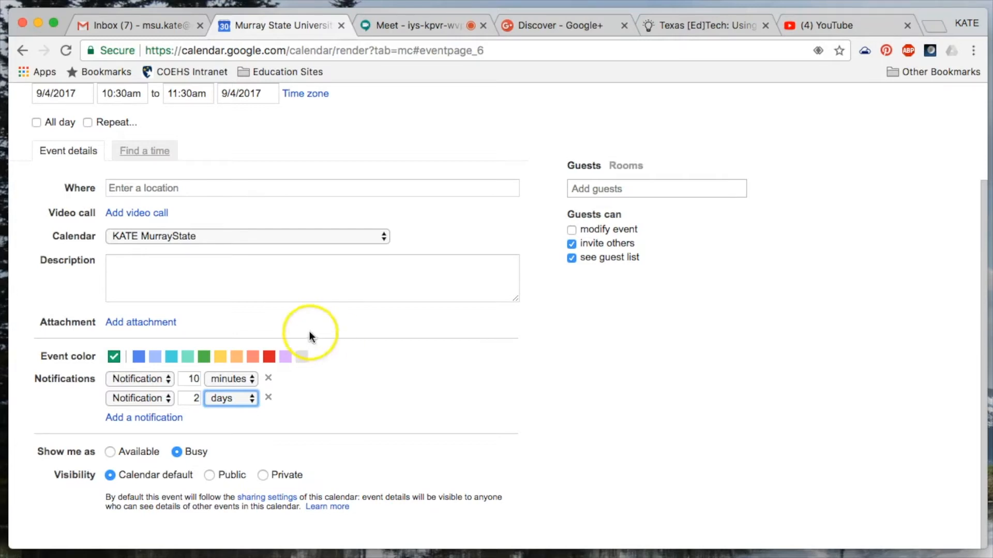
- Add two coworkers from the contact suggestions as guests of the picnic event
scroll(621, 209, up, 1)
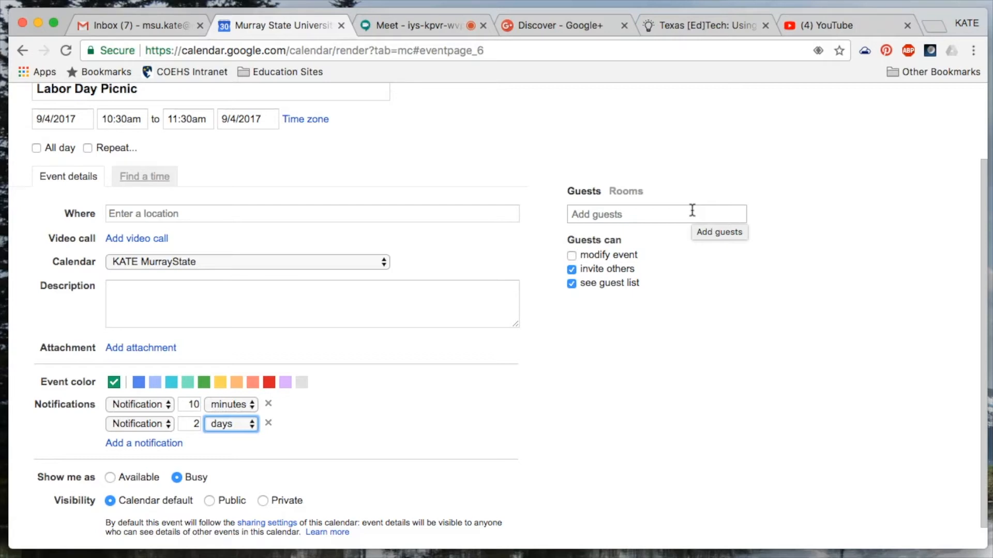
click(628, 215)
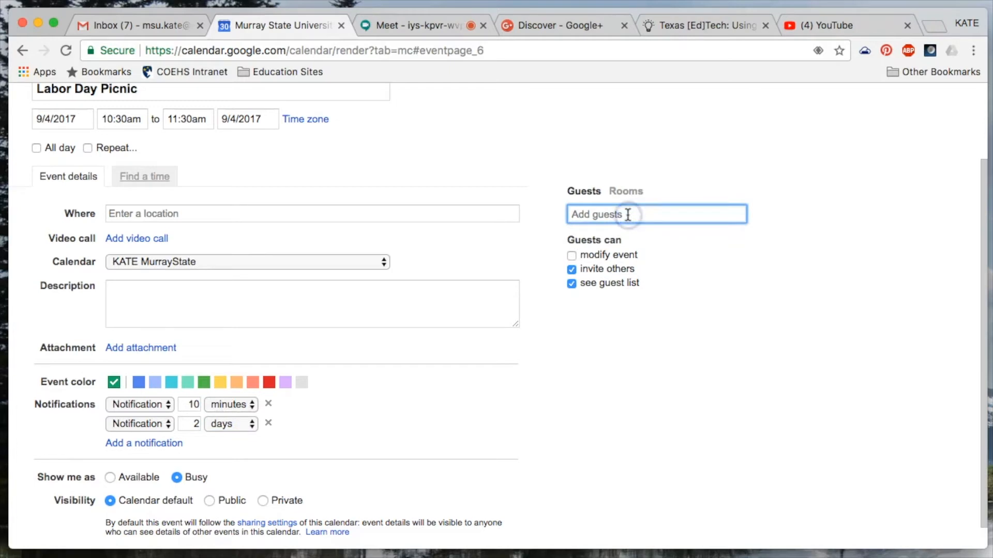
text(vk)
key(Return)
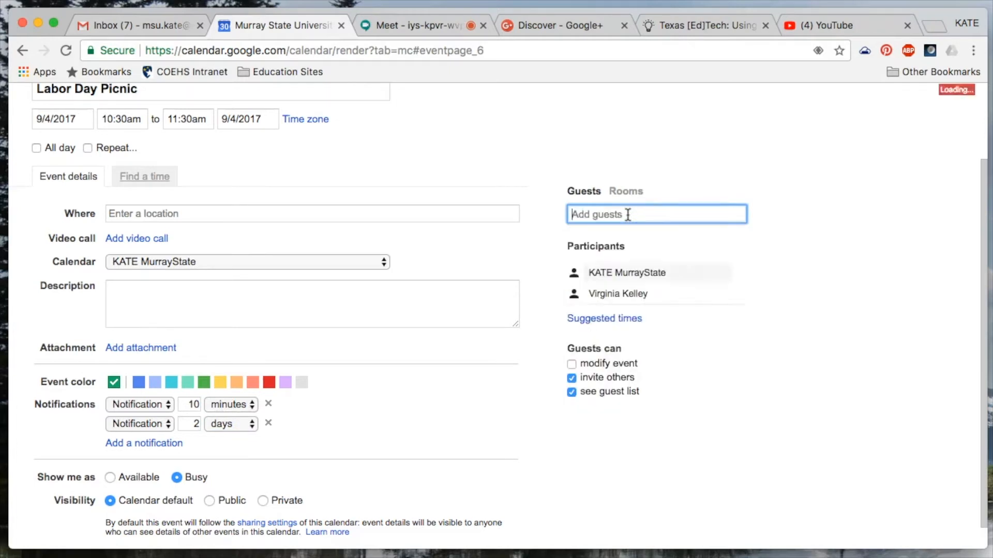
text(pd)
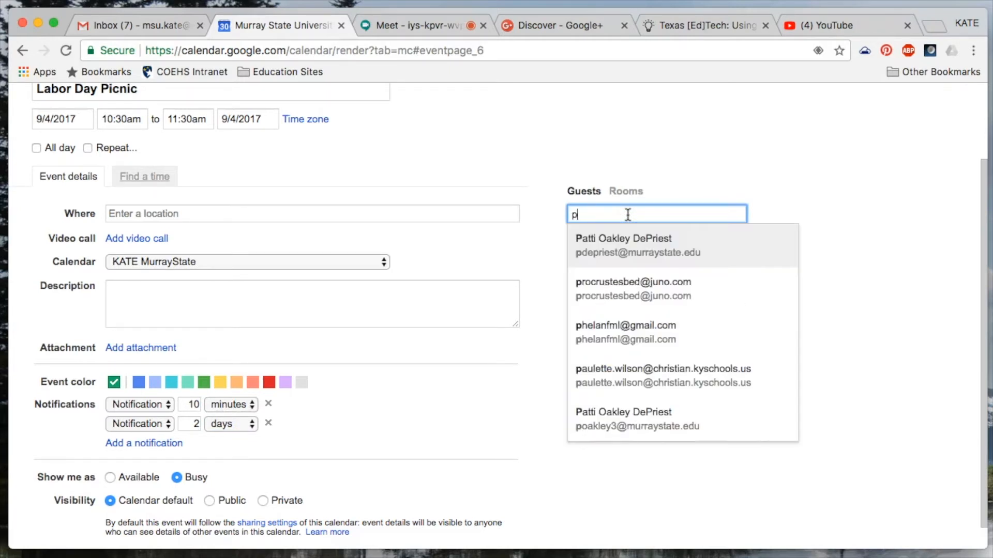
key(Return)
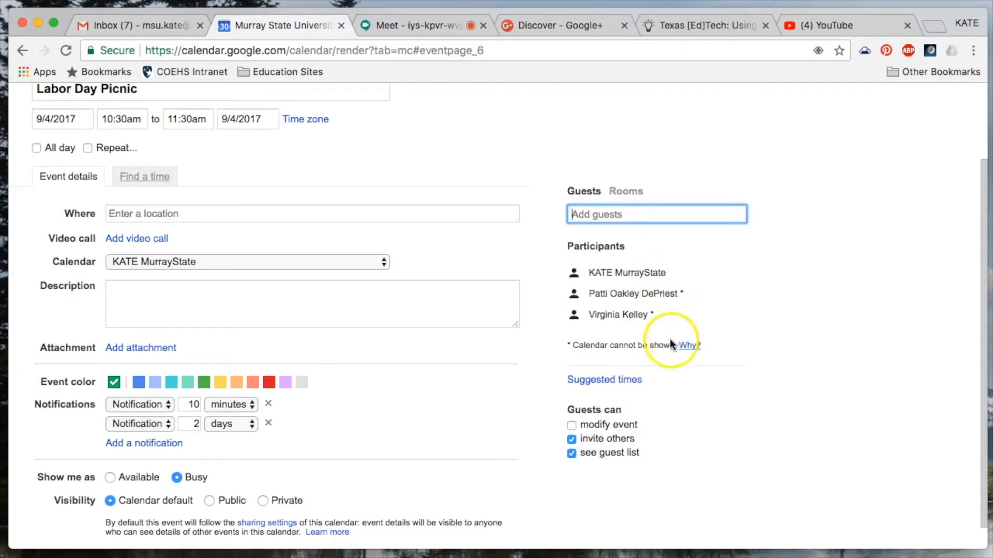
- Save the picnic event without sending invitations, and open its details summary in the calendar
scroll(122, 150, up, 3)
click(118, 148)
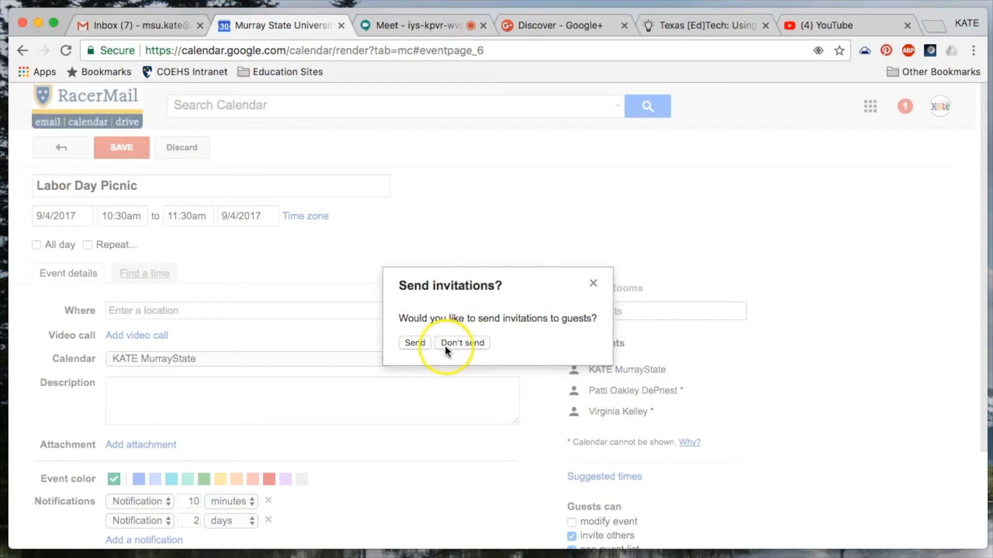
click(460, 342)
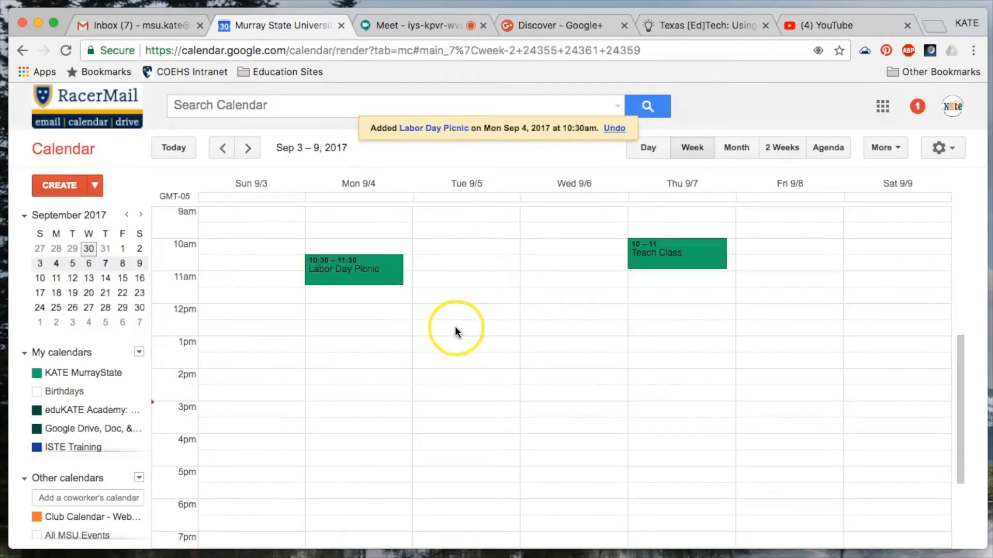
click(393, 263)
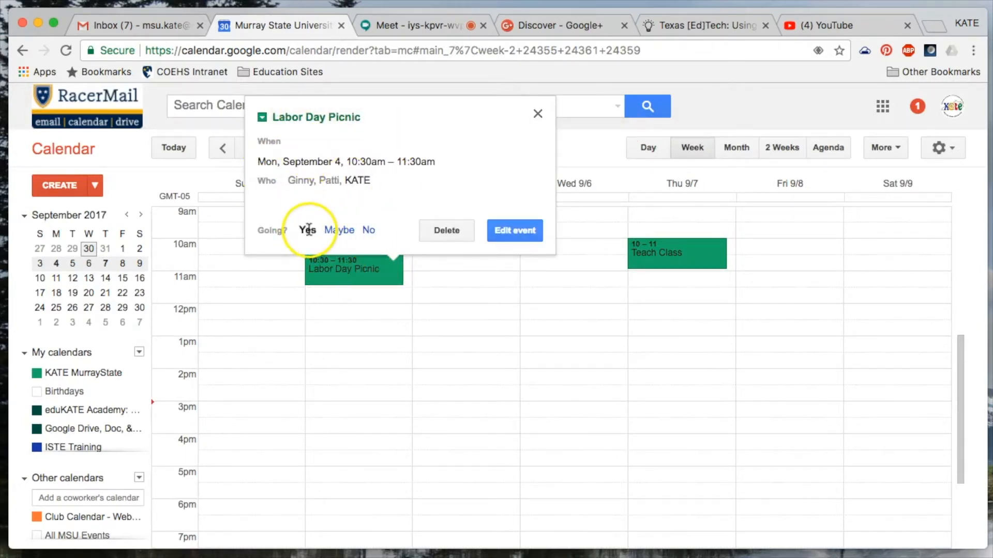
- Add a video call to the Labor Day Picnic event and save it, sending updates to the guests
click(524, 230)
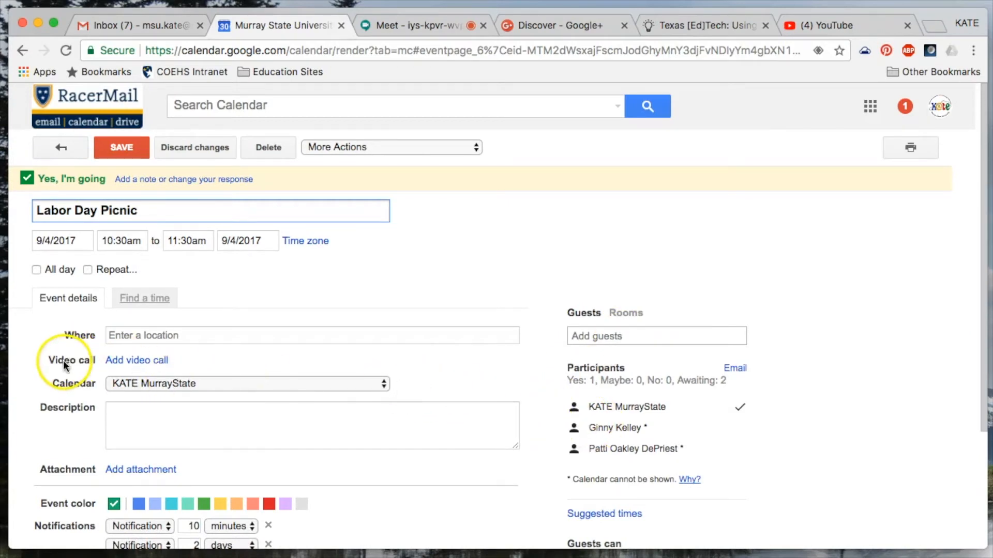
click(141, 361)
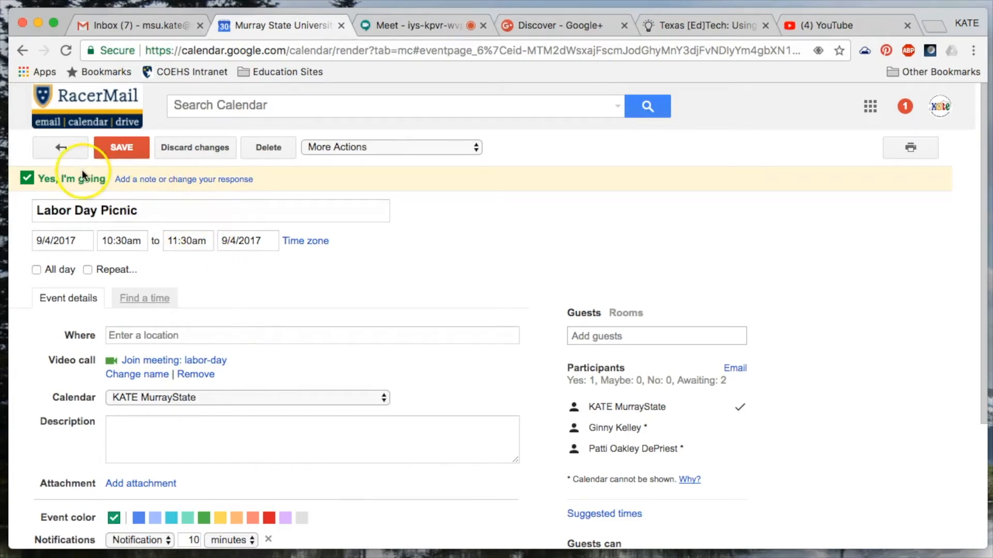
click(114, 150)
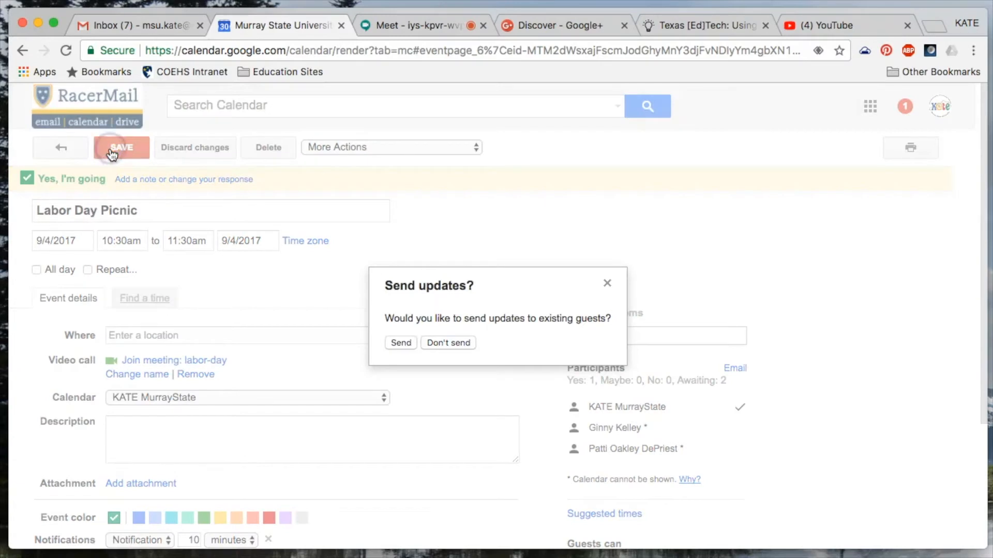
click(401, 343)
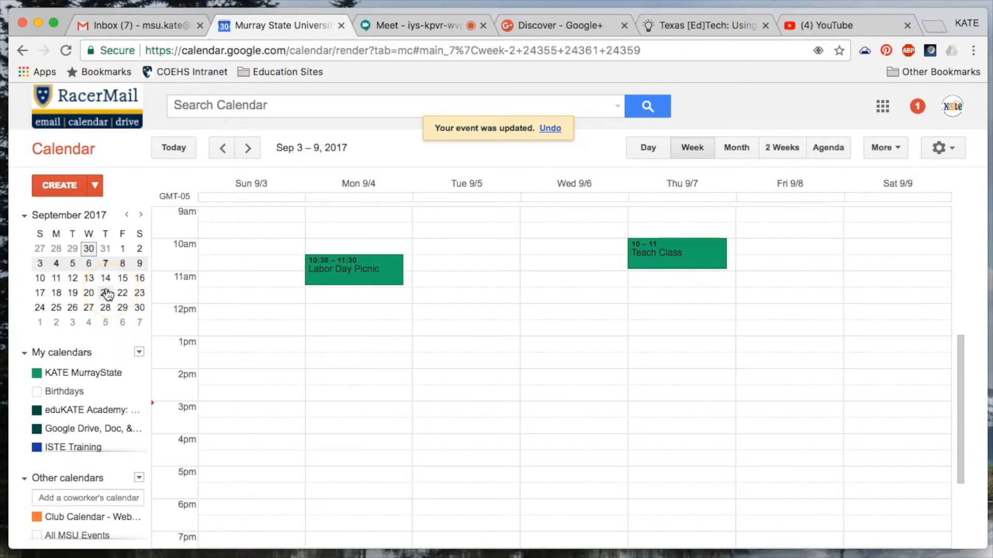
- Look through the personal calendars and try switching the display of the Birthdays calendar on and off
scroll(75, 382, down, 5)
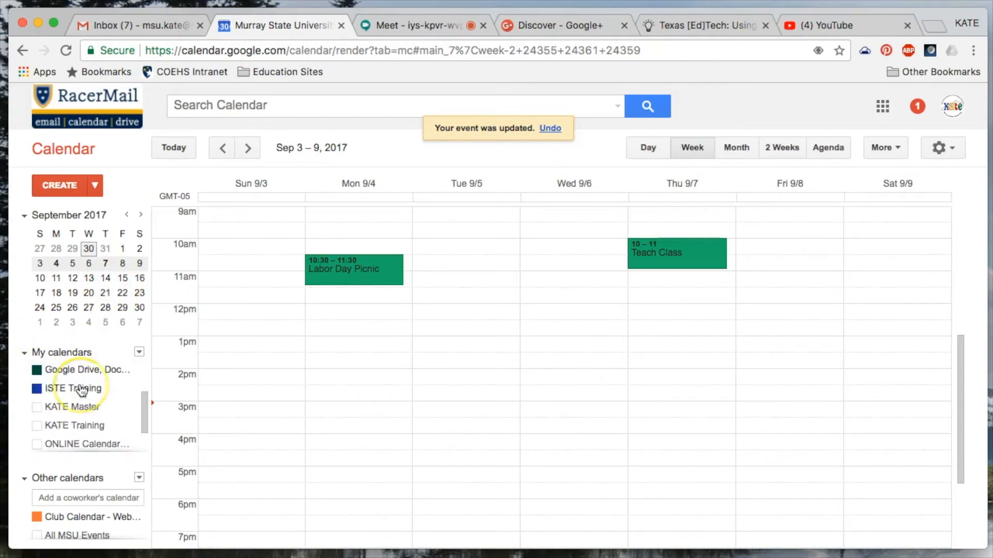
scroll(80, 391, up, 5)
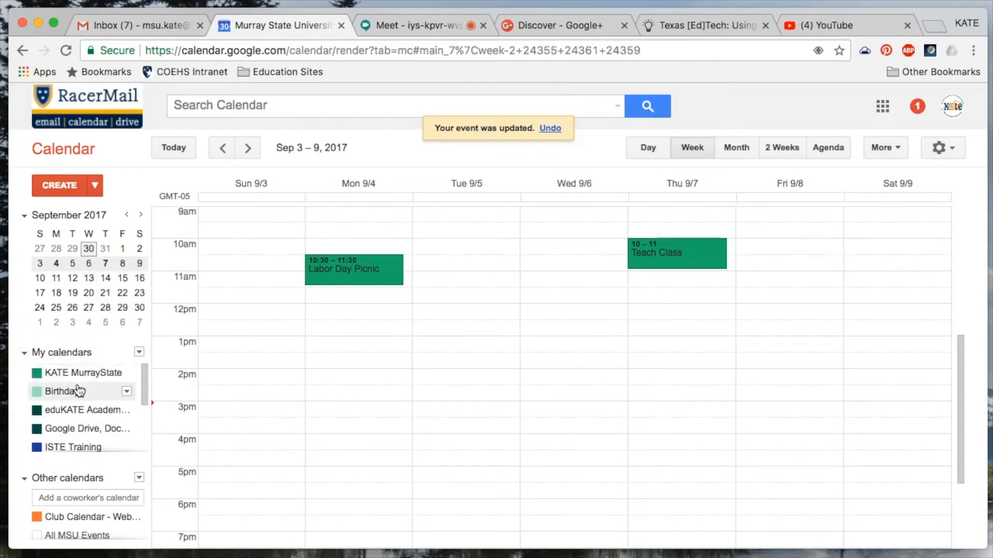
click(77, 391)
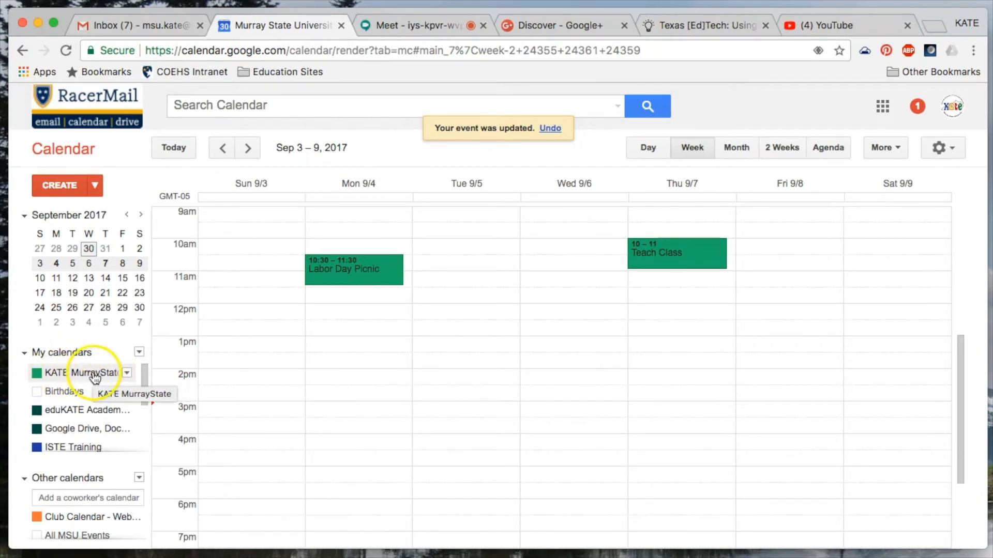
click(81, 394)
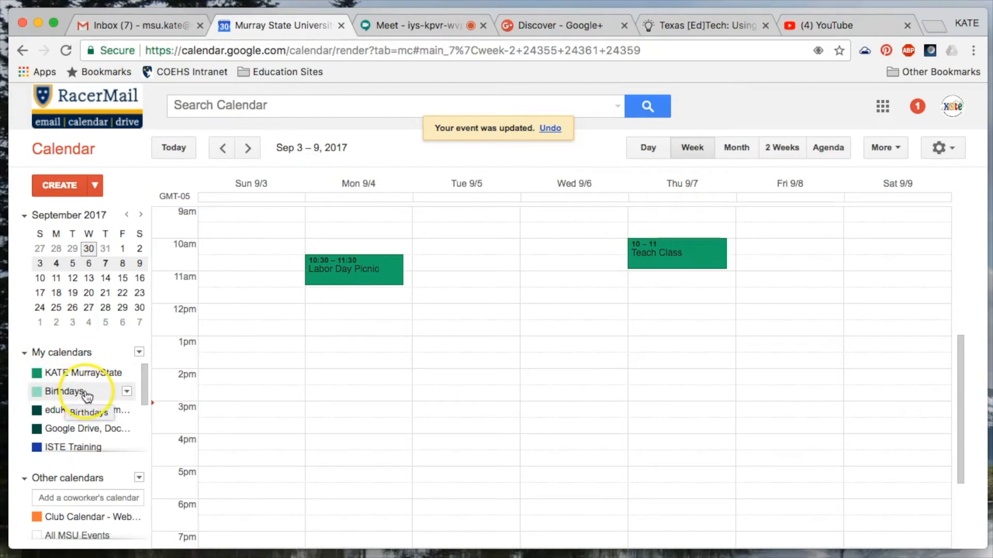
scroll(67, 390, down, 1)
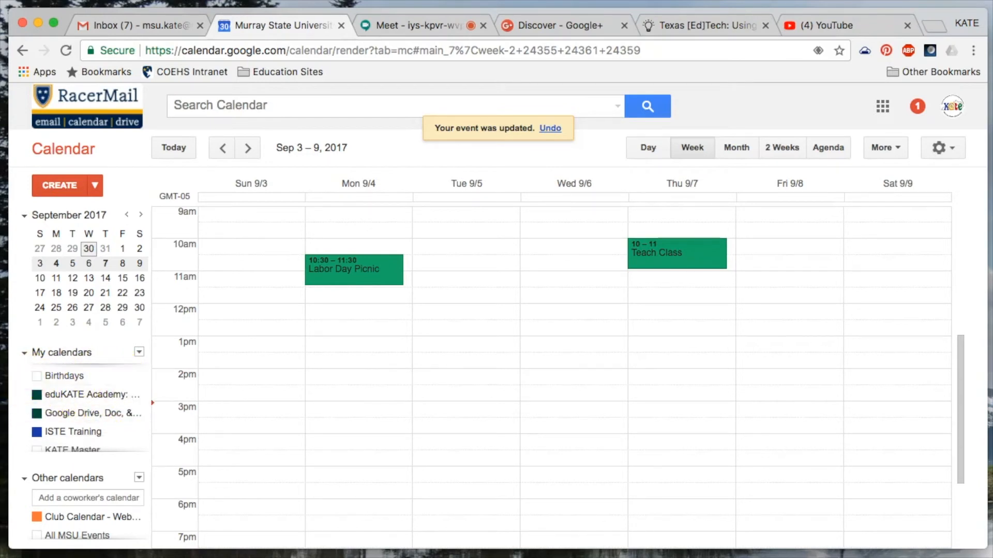
click(69, 382)
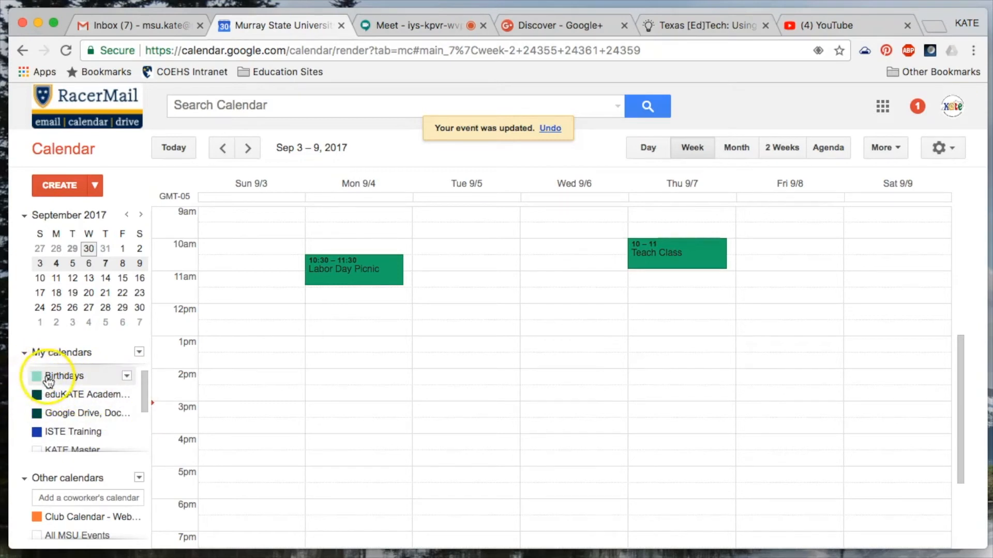
- Hide the Birthdays calendar from the list of personal calendars
scroll(67, 406, up, 1)
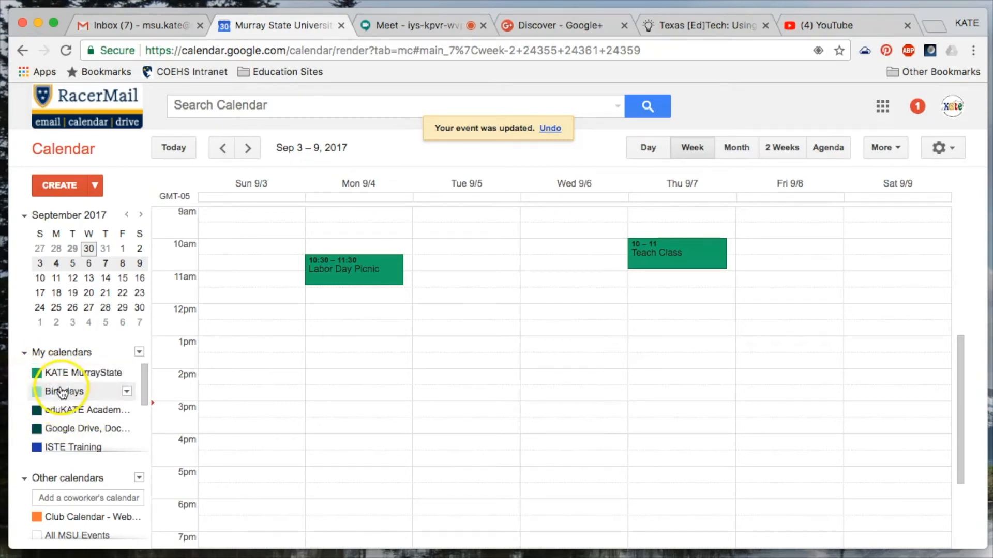
click(127, 392)
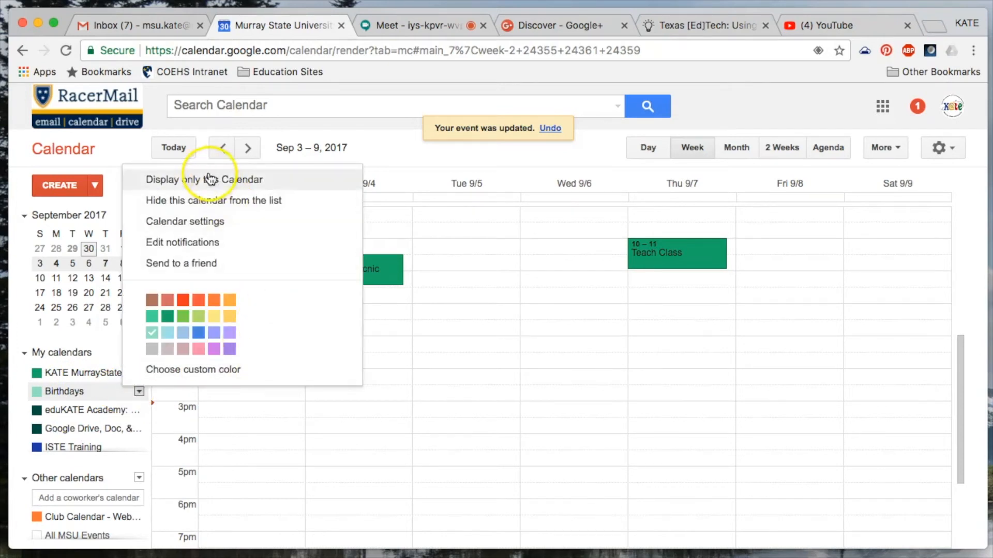
click(198, 201)
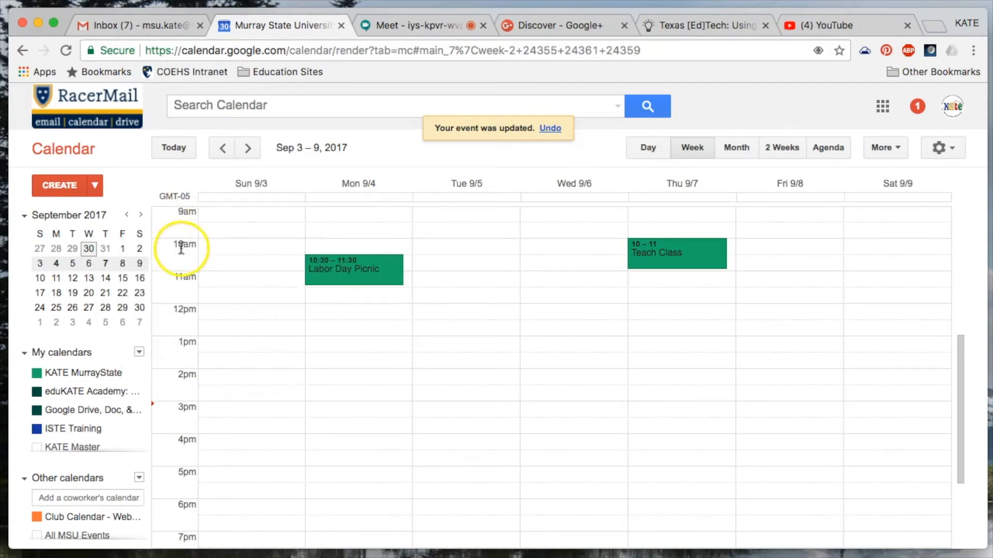
- Display the KATE Master calendar's events in the week view, and turn that calendar off again
mouse_move(77, 393)
scroll(77, 396, down, 3)
scroll(78, 398, up, 2)
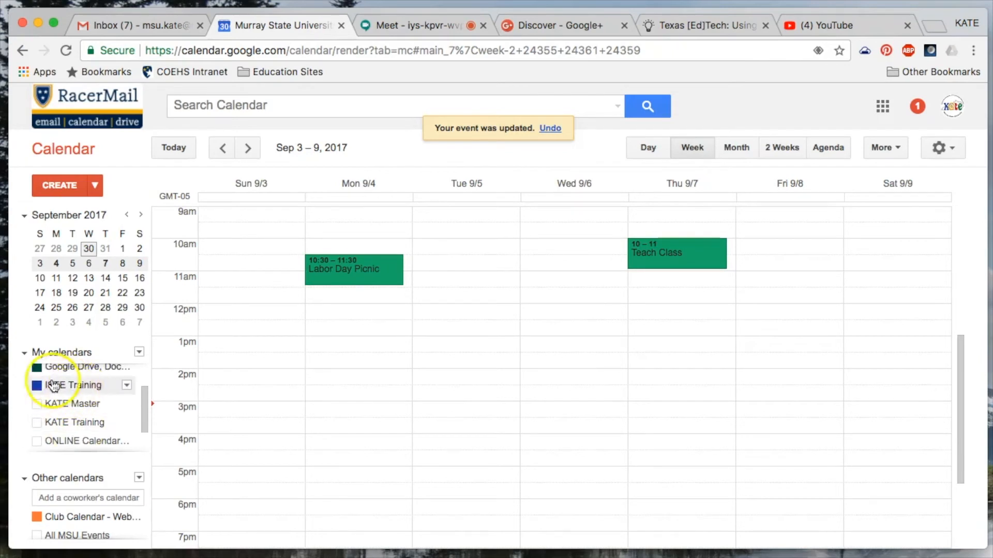
click(36, 404)
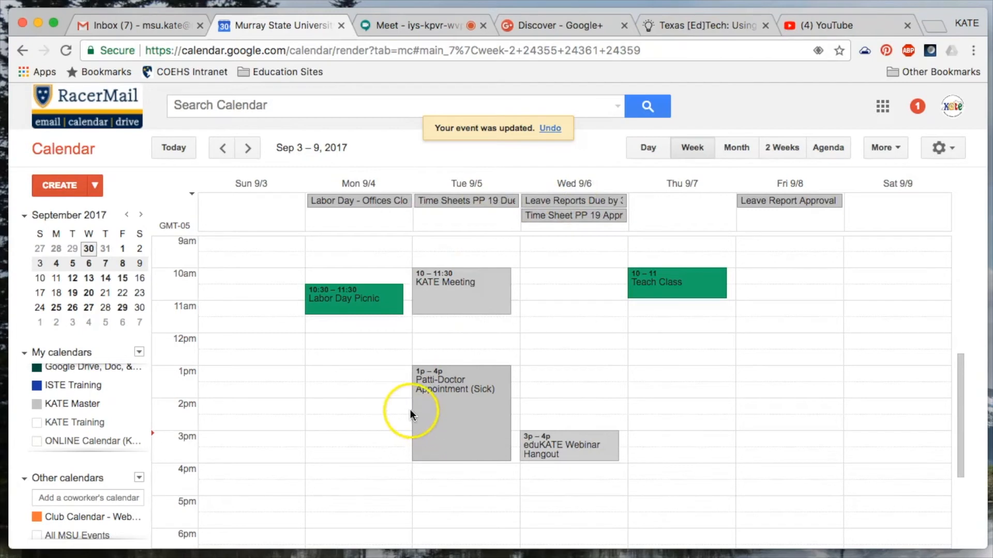
click(38, 404)
scroll(88, 411, up, 2)
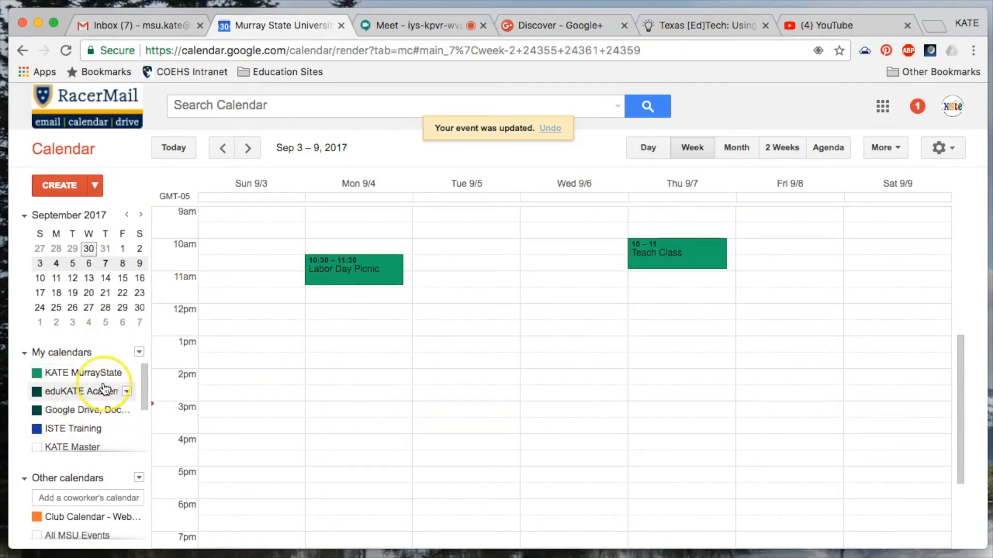
- Start a new calendar, try sharing it with everyone in the organization, check the access levels, and turn sharing off again
click(137, 353)
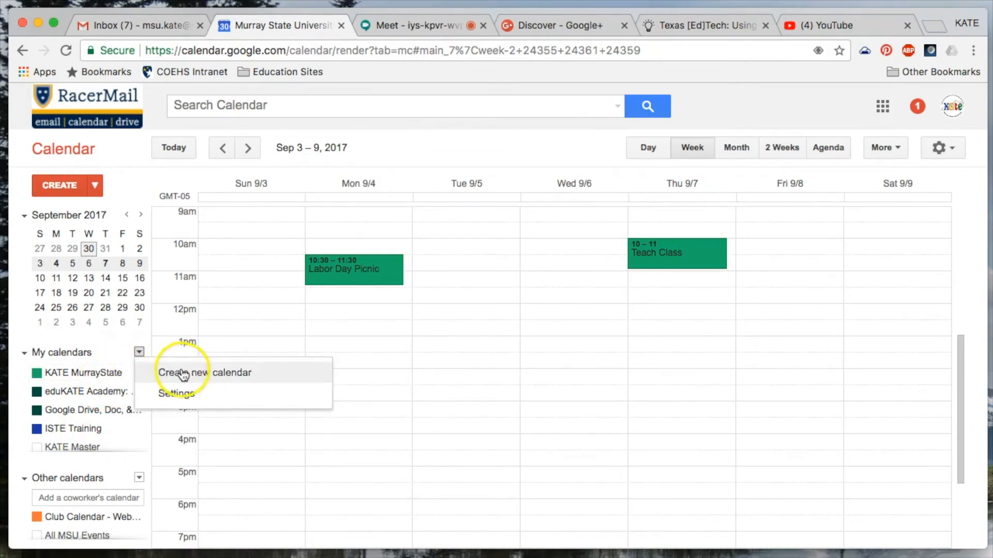
click(183, 372)
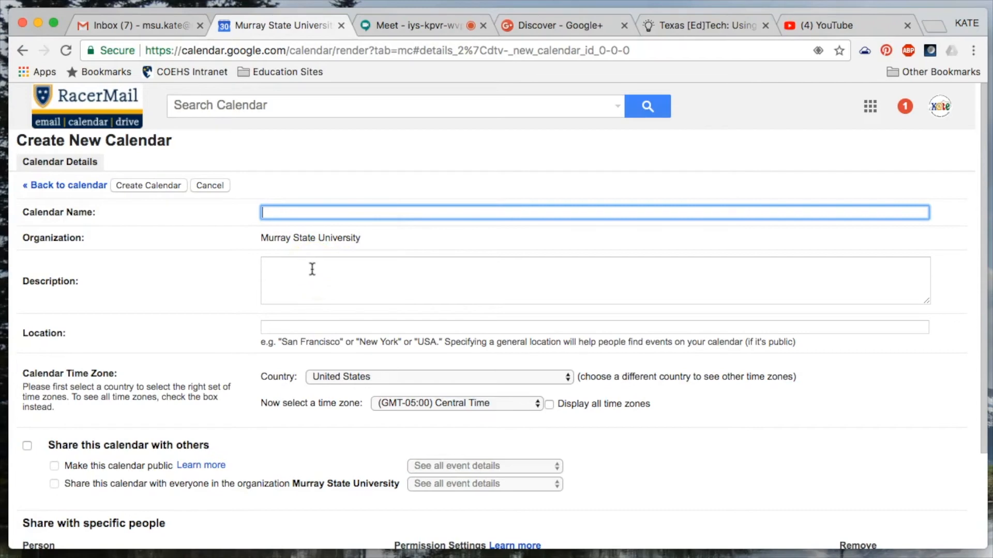
scroll(306, 319, down, 3)
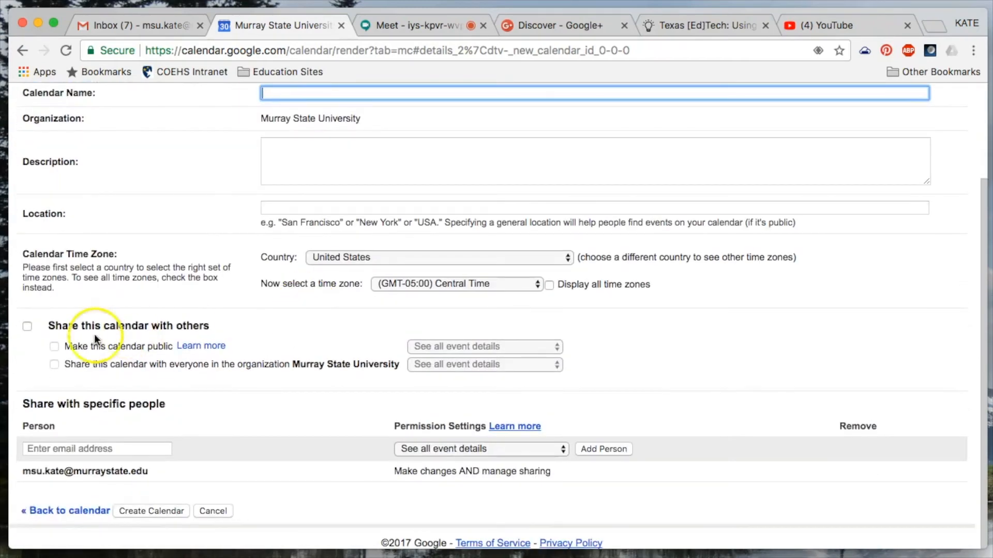
click(25, 327)
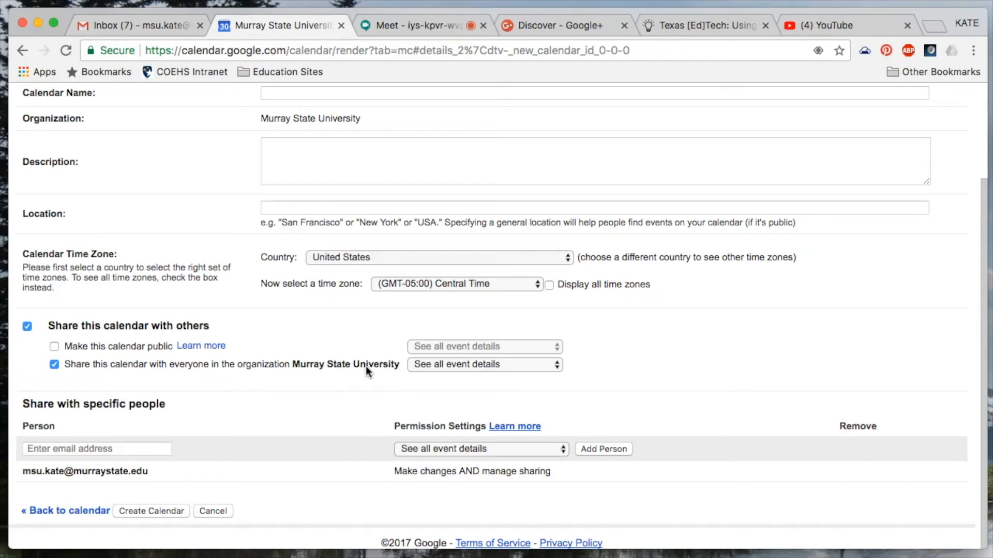
click(471, 364)
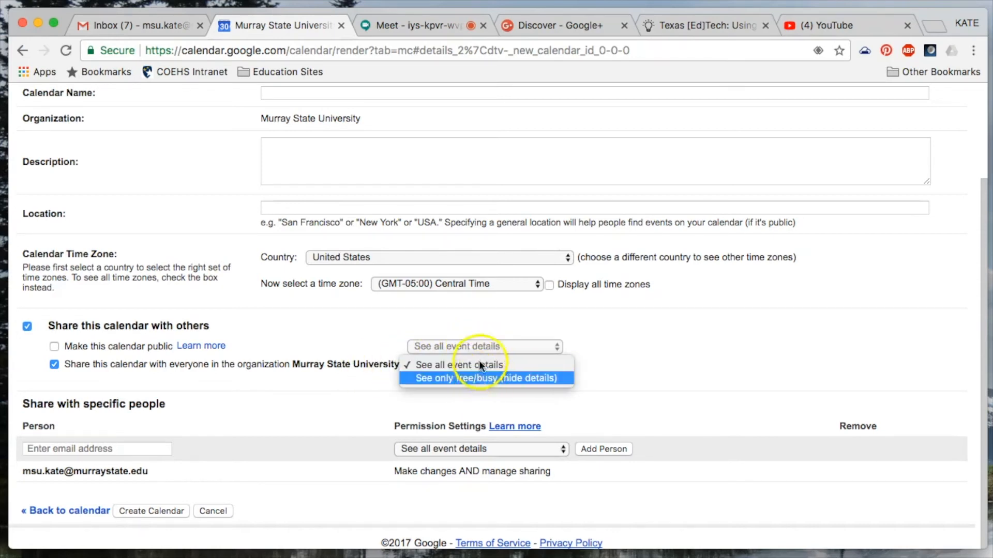
click(27, 327)
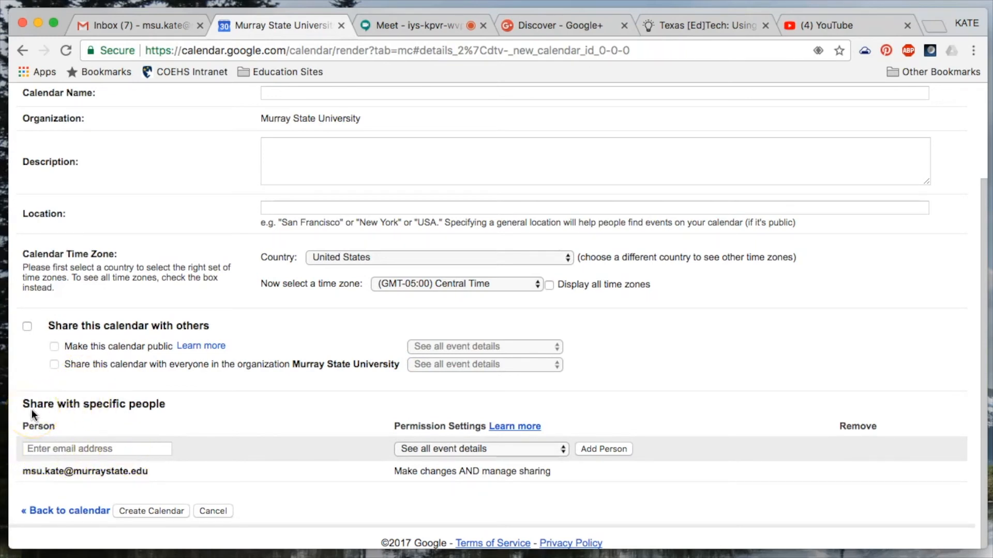
- Add two coworkers from the contact suggestions to the people the new calendar is shared with
click(33, 451)
click(32, 449)
text(p)
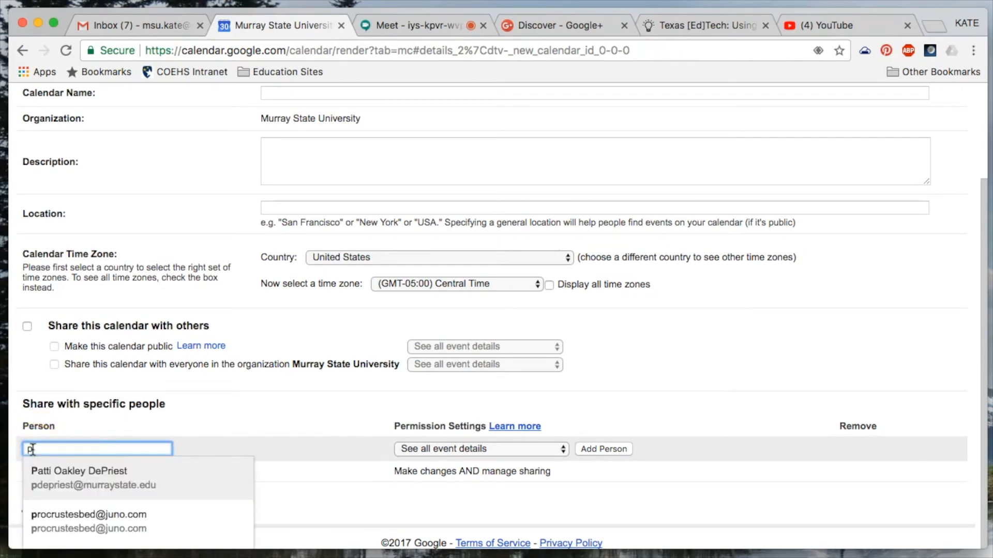
key(Return)
text(vk)
key(Return)
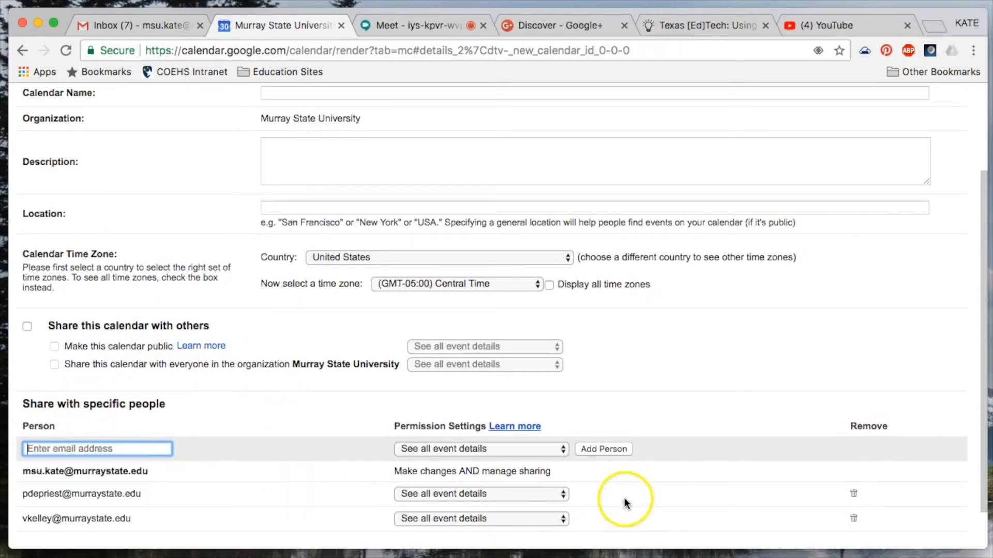
- Review the permission levels for the first added coworker and keep See all event details
scroll(636, 484, down, 2)
click(564, 445)
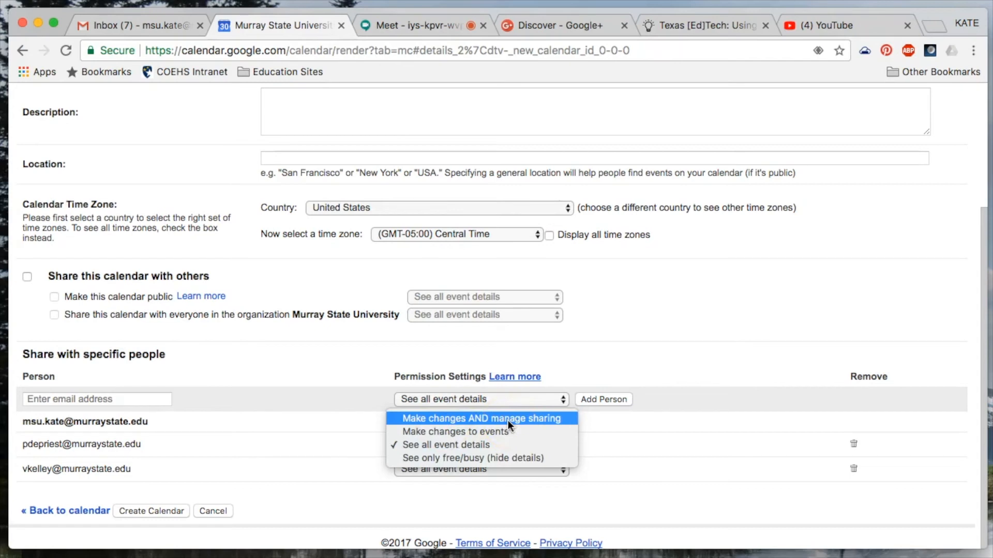
click(408, 433)
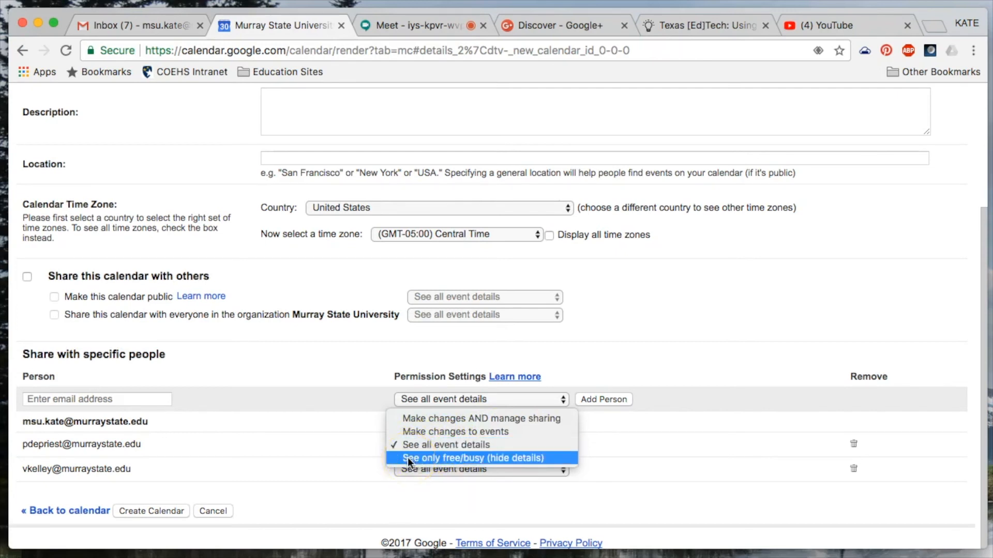
click(407, 444)
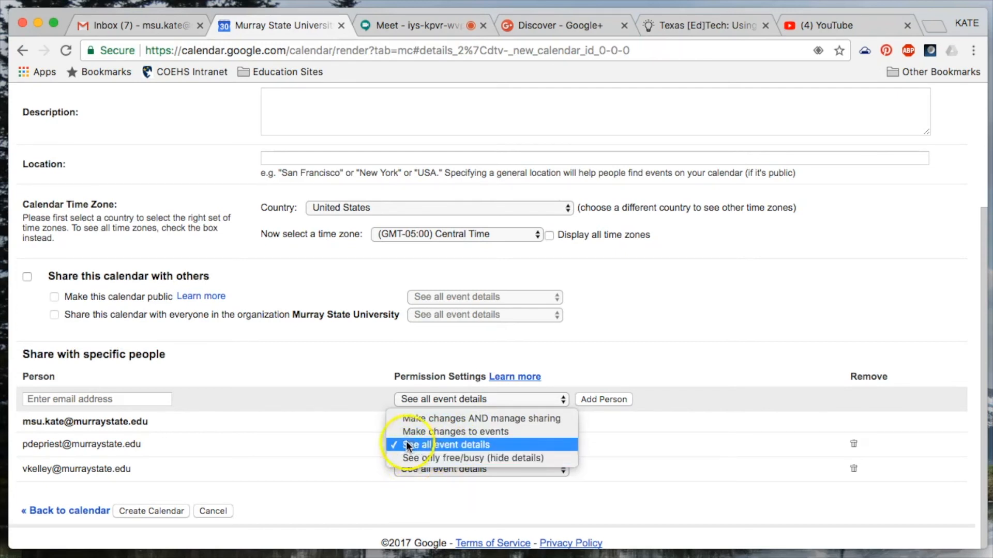
click(740, 311)
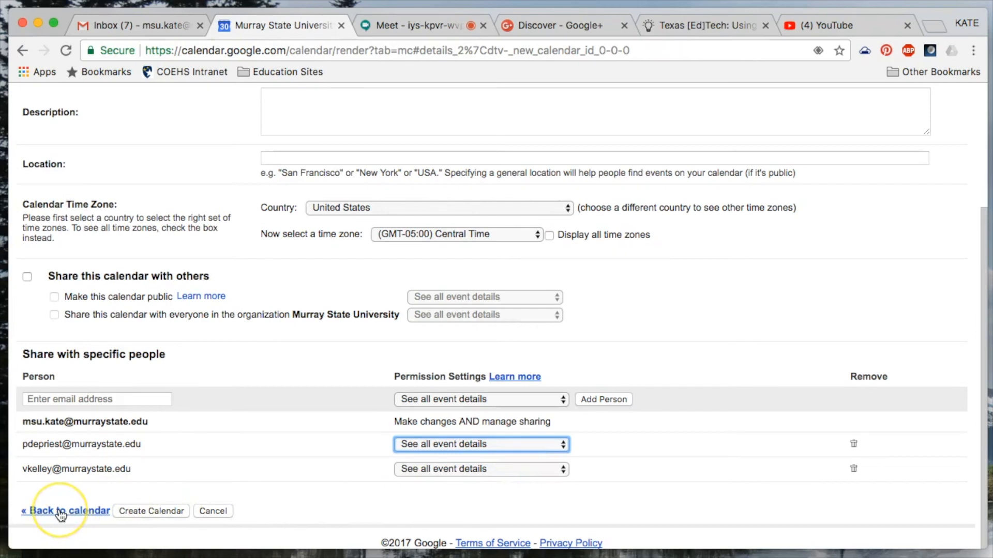
- Cancel the new calendar and confirm discarding it to return to the week view
click(218, 510)
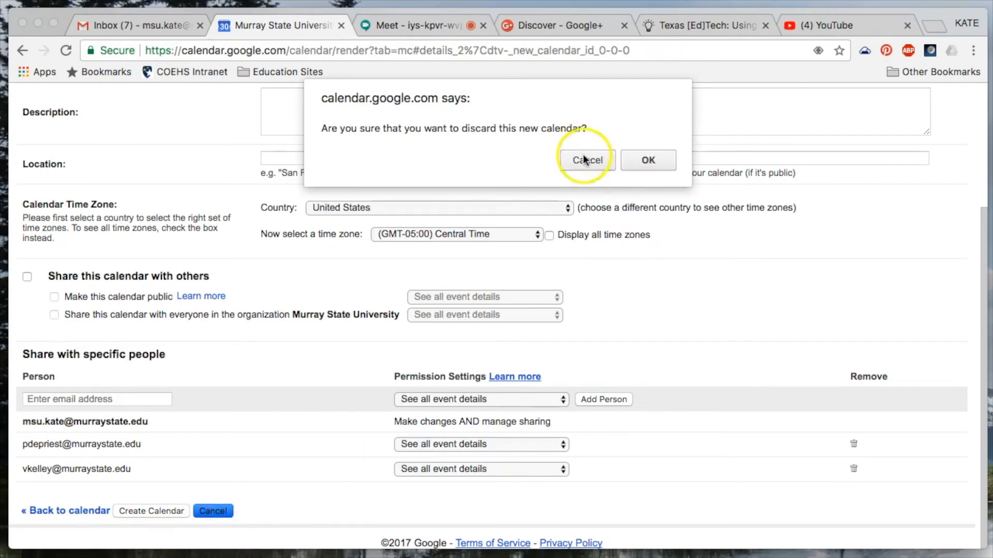
click(644, 161)
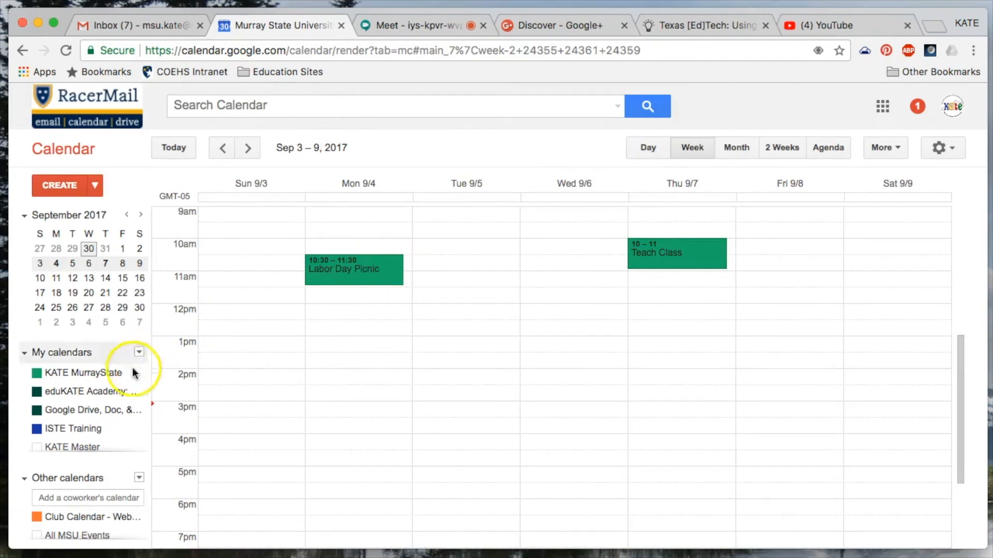
mouse_move(124, 378)
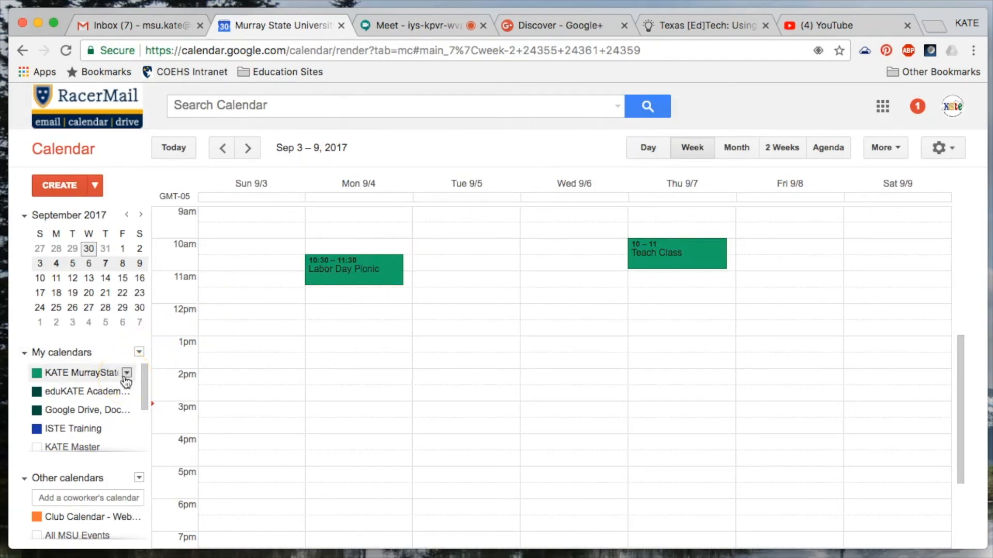